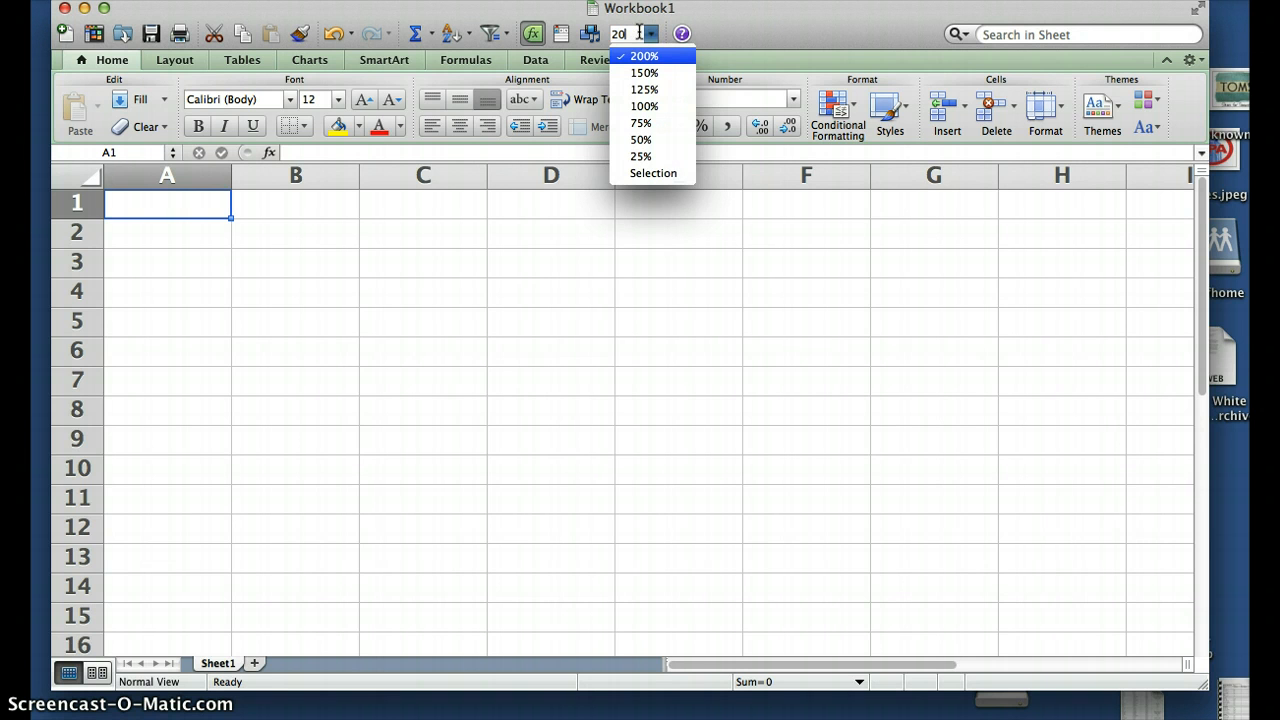
# Set the sheet zoom to 250%
pyautogui.press('BackSpace')
pyautogui.write('50')
pyautogui.press('Return')
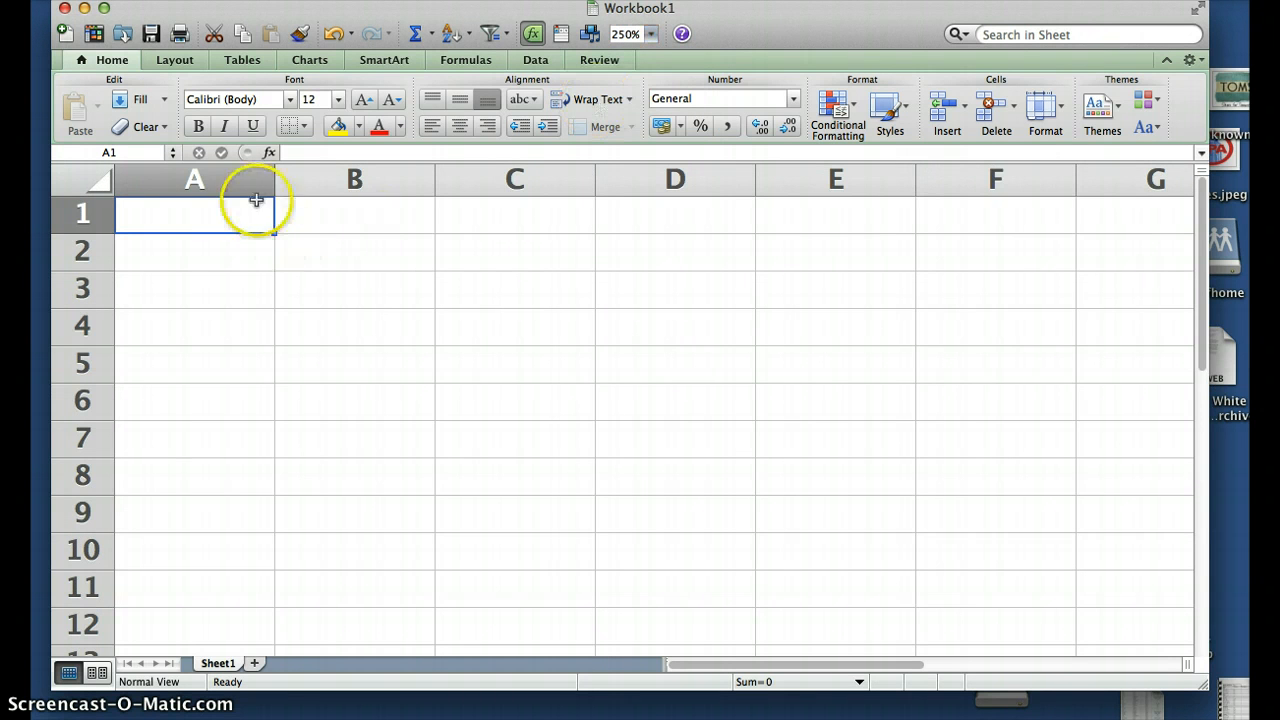
# Select cells B1, B2, A2, C2 and others to show the enlarged selection, ending on A1
pyautogui.click(332, 216)
pyautogui.click(331, 251)
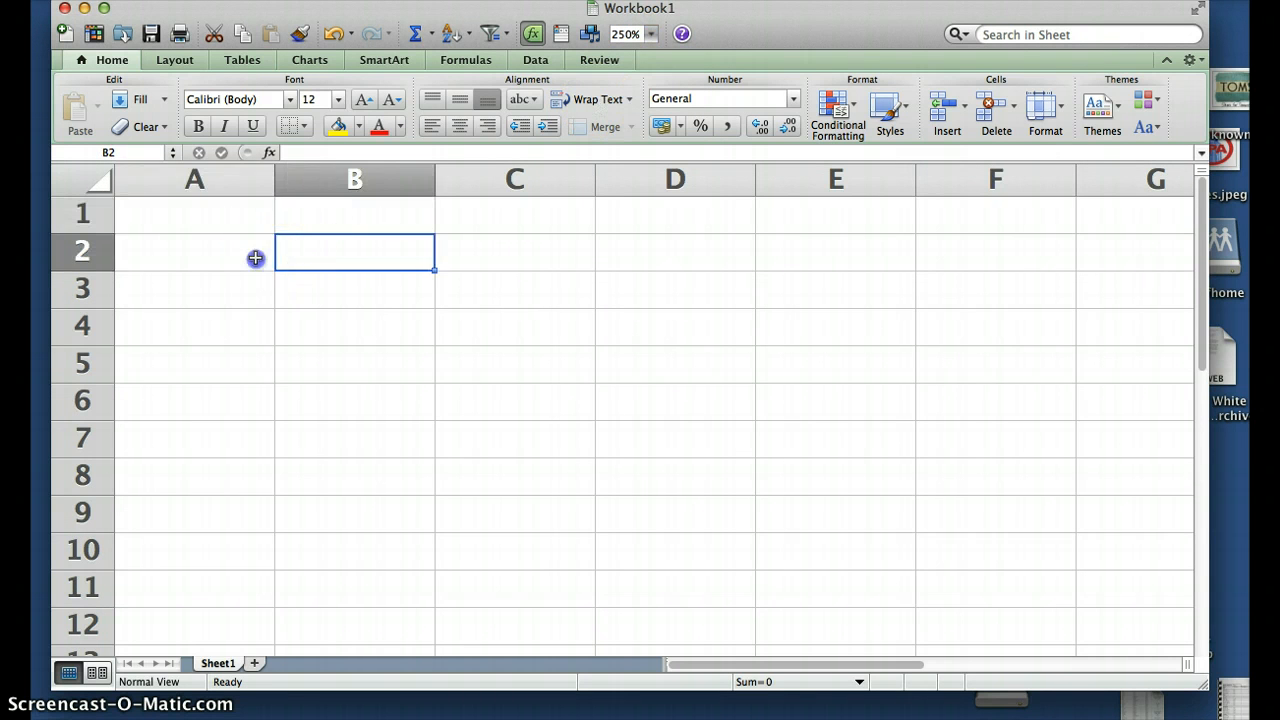
pyautogui.click(254, 257)
pyautogui.click(247, 220)
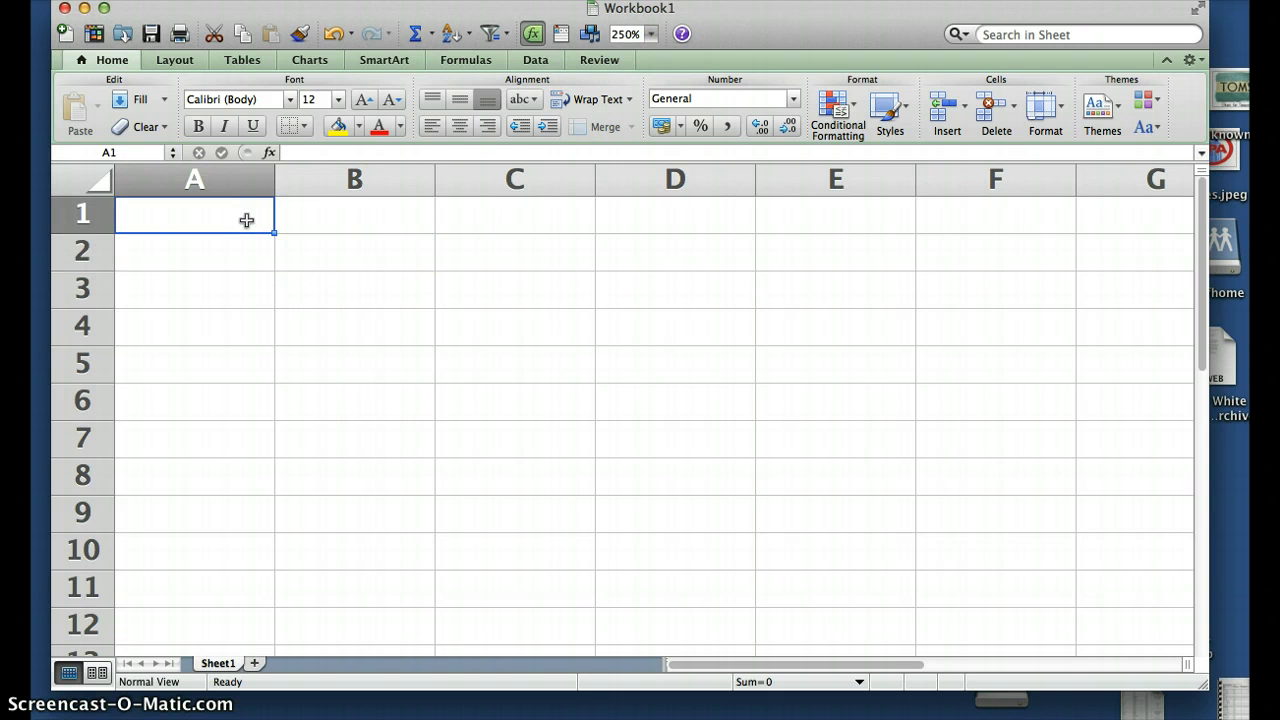
pyautogui.click(397, 214)
pyautogui.click(497, 255)
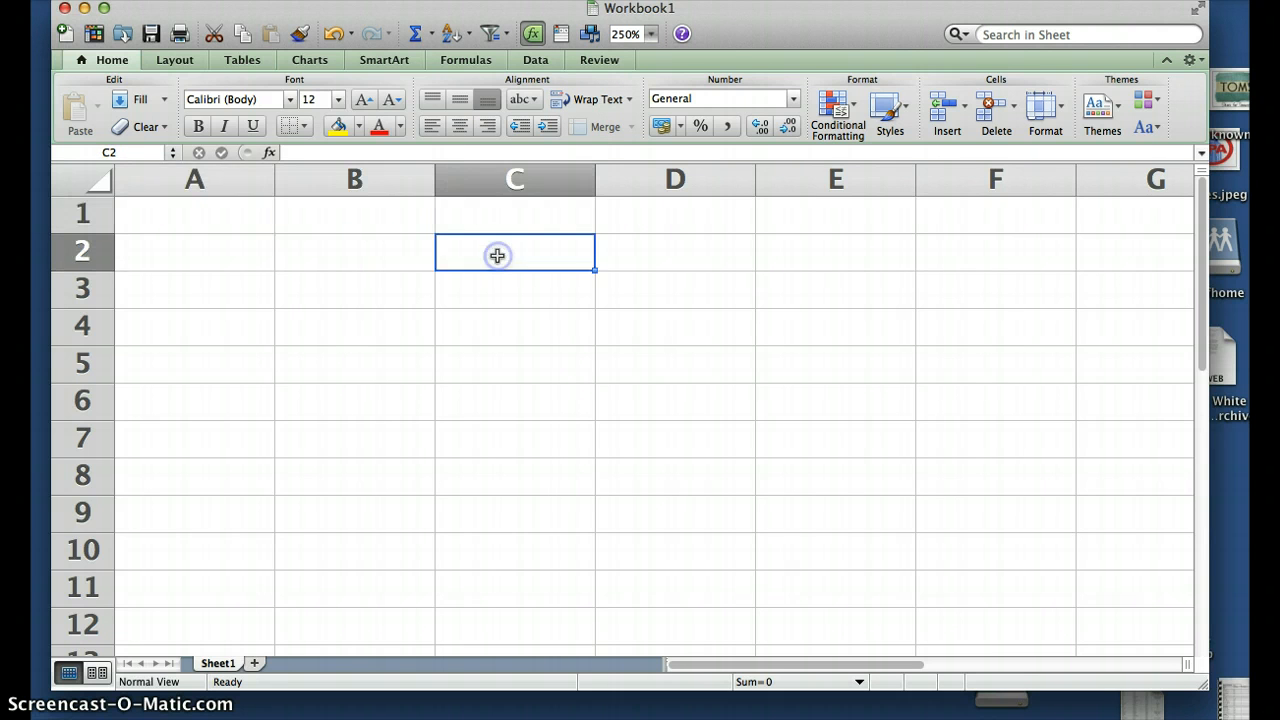
pyautogui.click(178, 214)
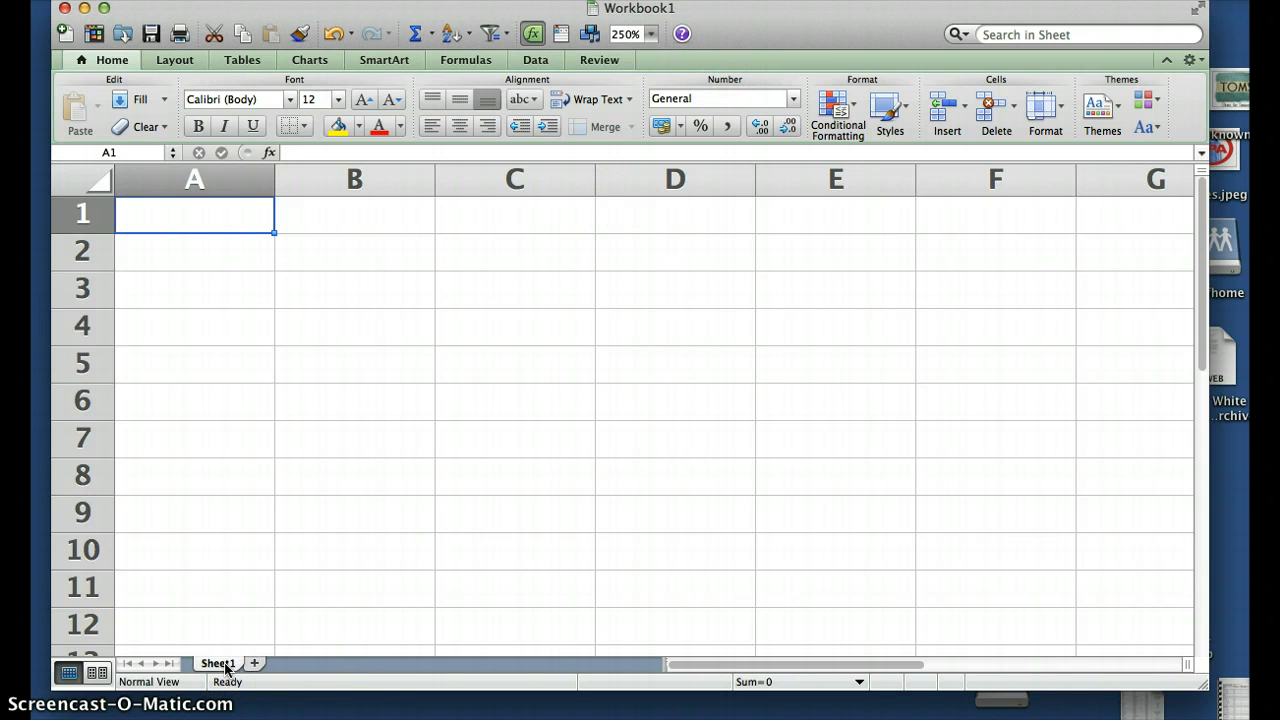
# Insert a new sheet and rename it 'Class Demo'
pyautogui.click(255, 664)
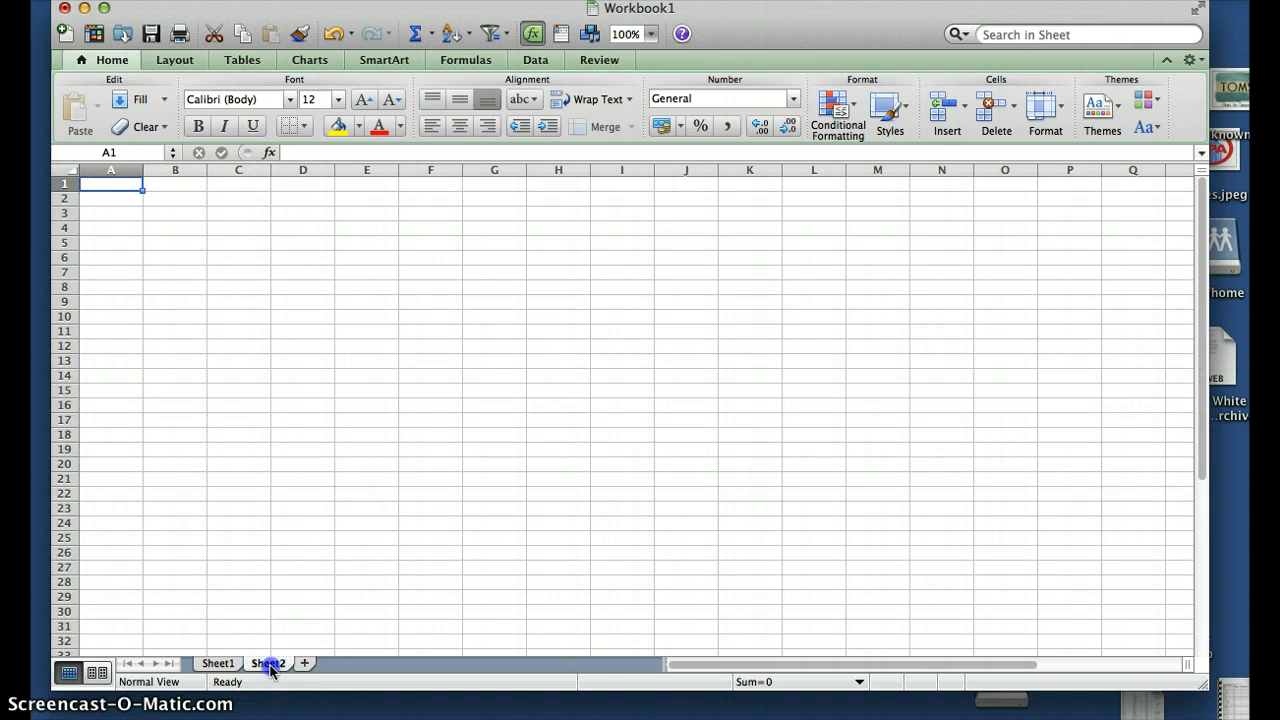
pyautogui.doubleClick(270, 665)
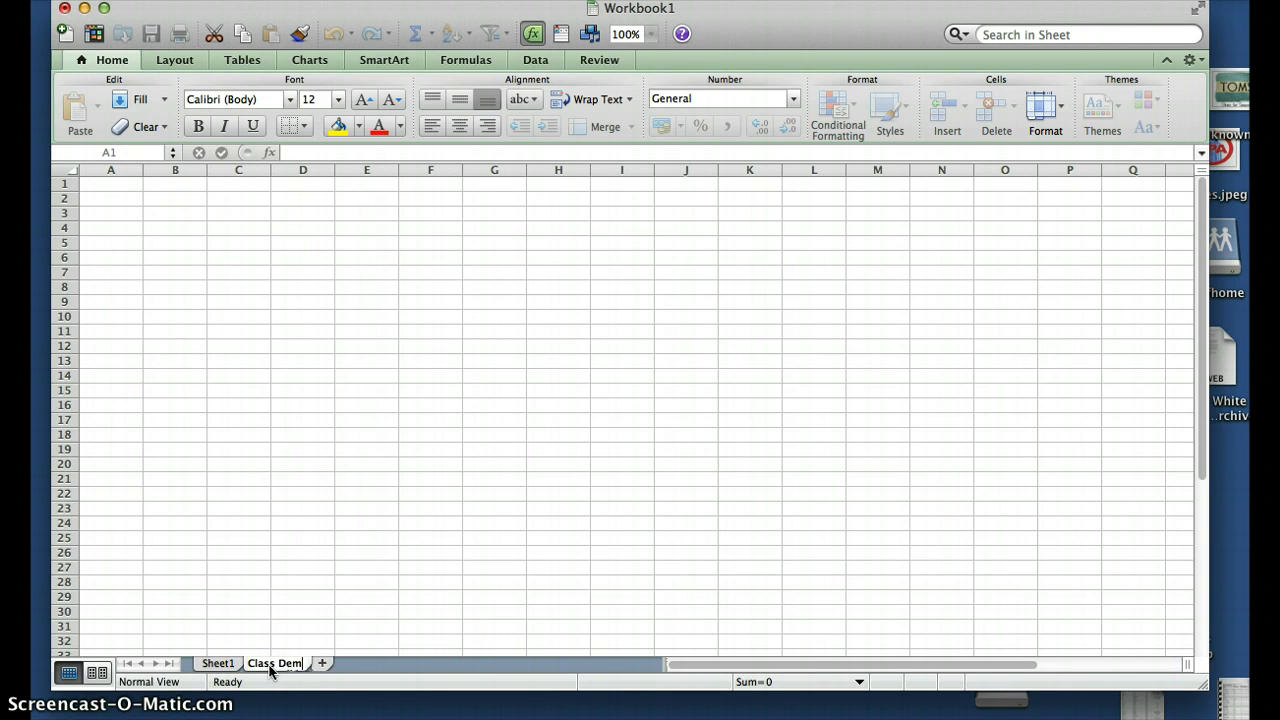
pyautogui.press('Return')
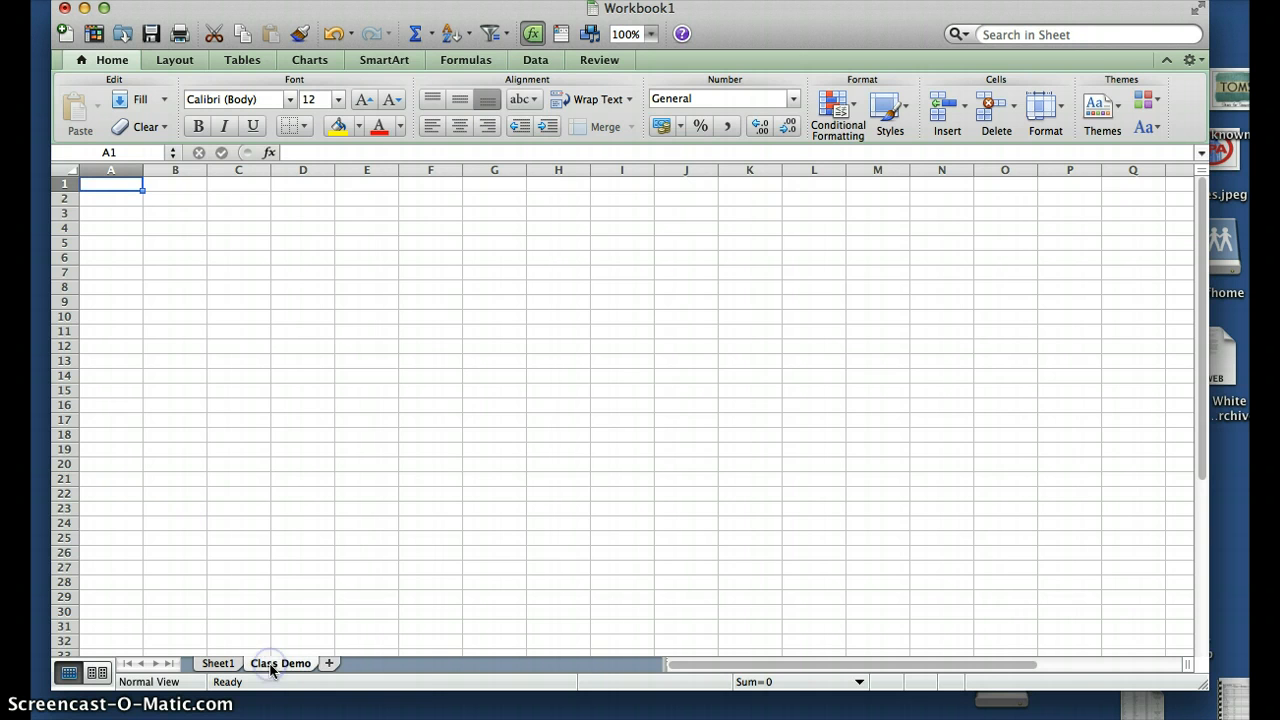
# Give the Class Demo sheet tab a light-blue colour
pyautogui.rightClick(271, 666)
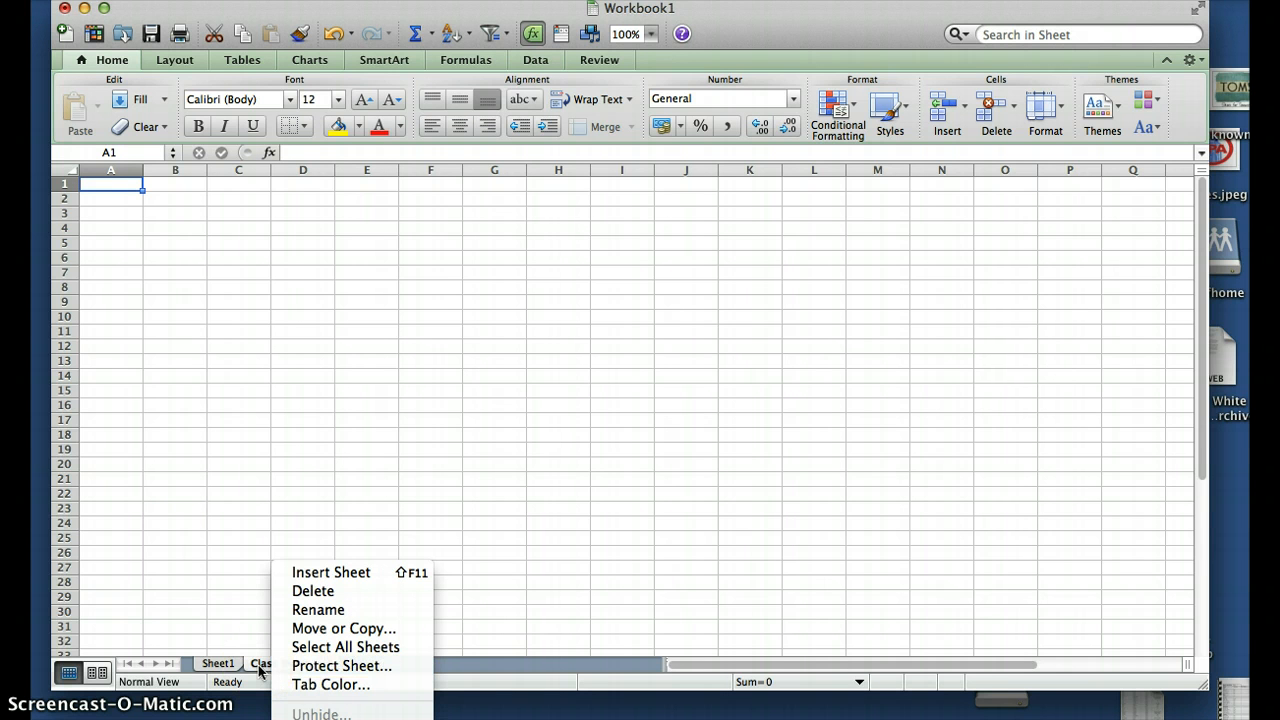
pyautogui.click(312, 684)
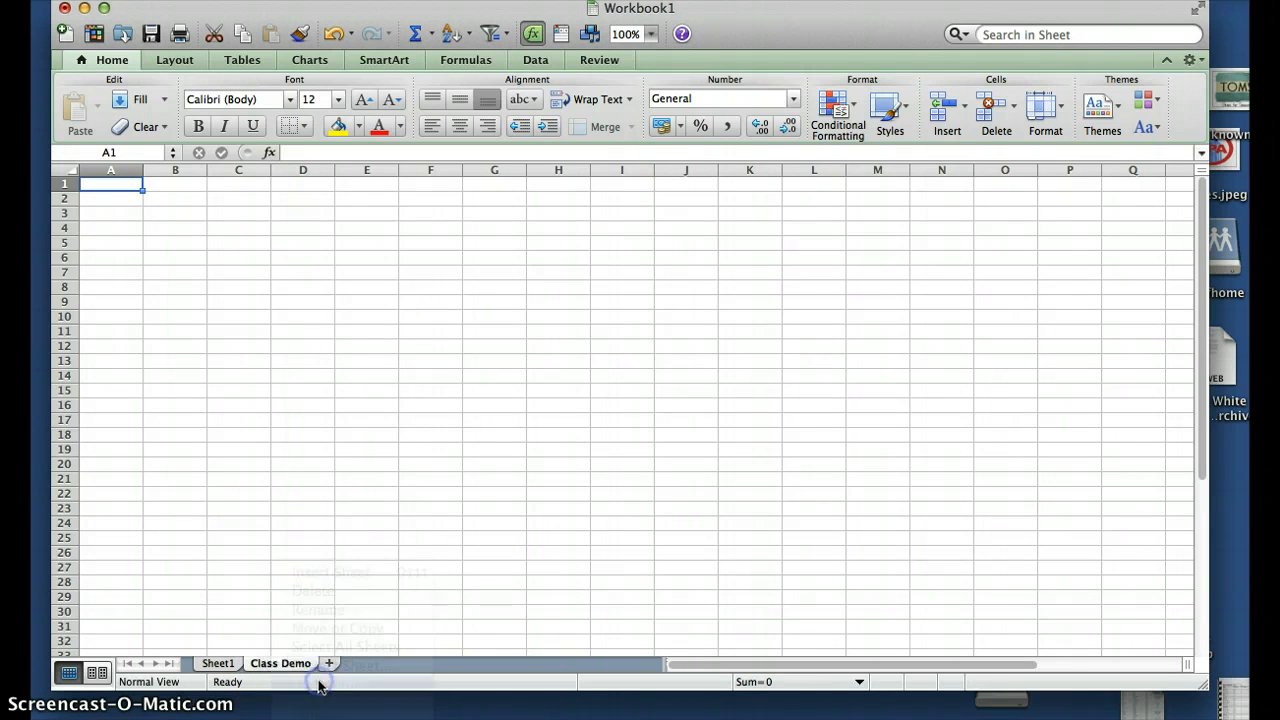
pyautogui.click(309, 388)
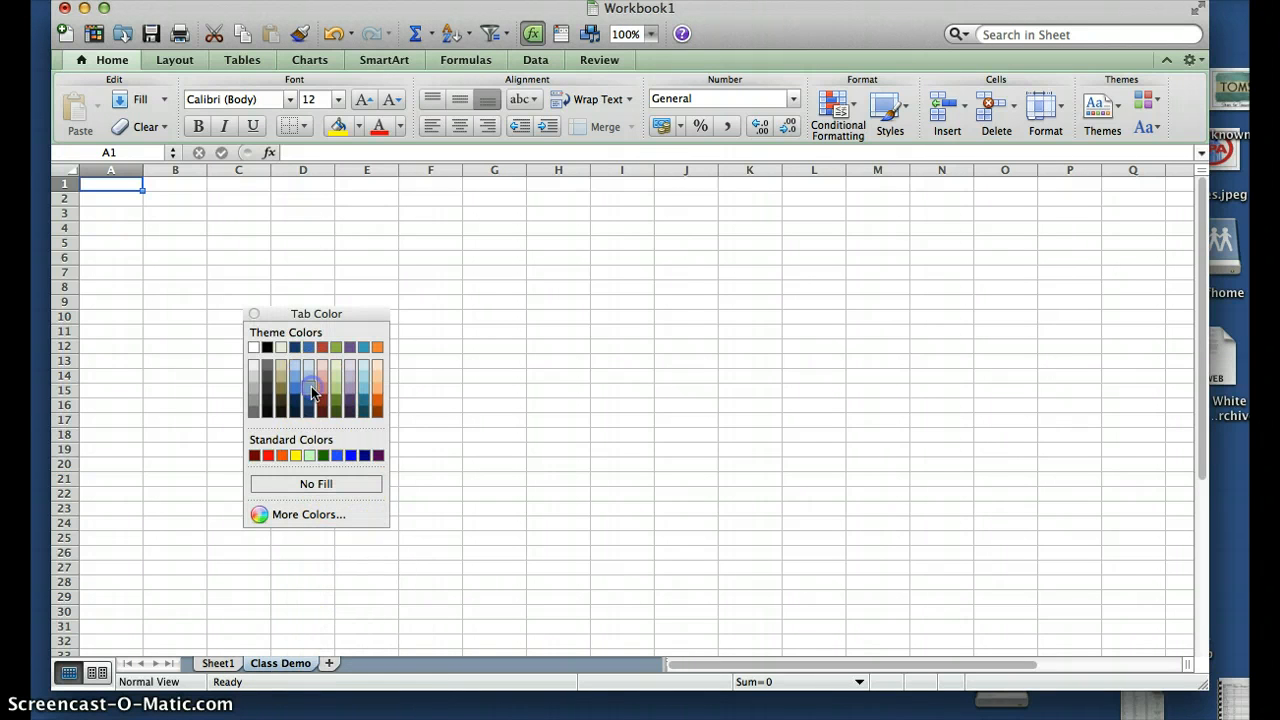
pyautogui.click(237, 664)
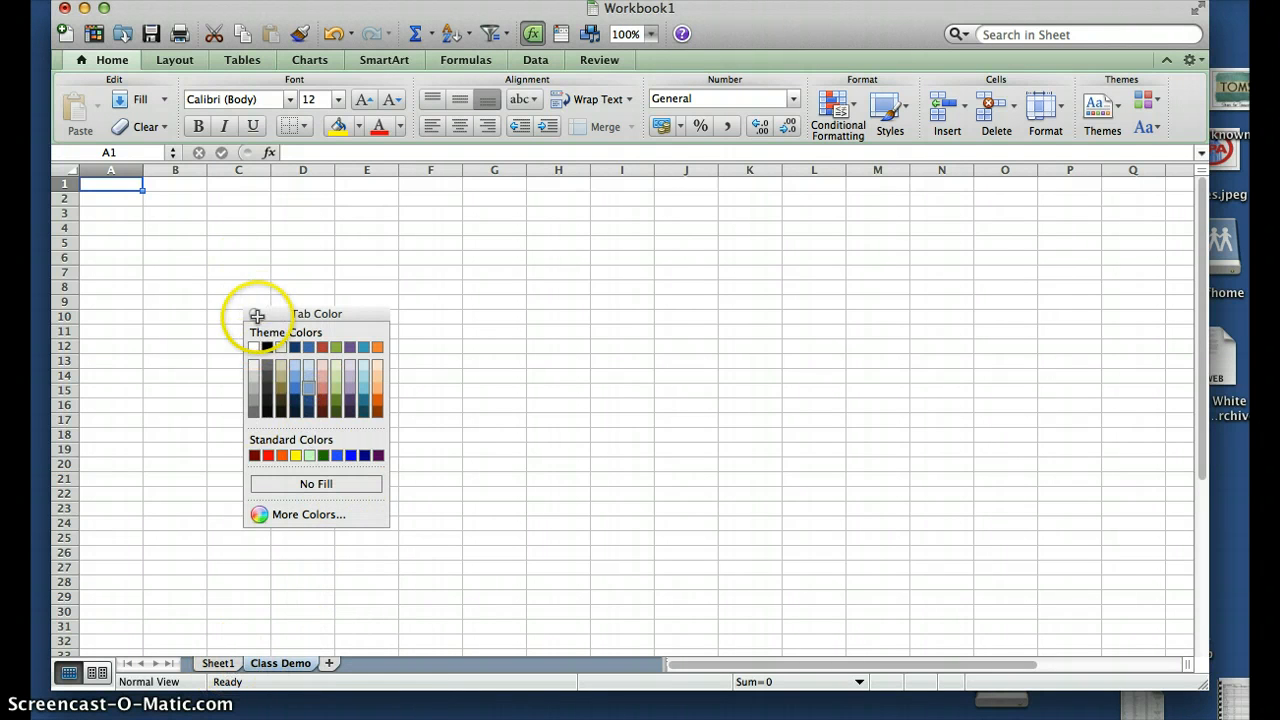
pyautogui.click(255, 314)
# Delete Sheet1 permanently
pyautogui.click(222, 666)
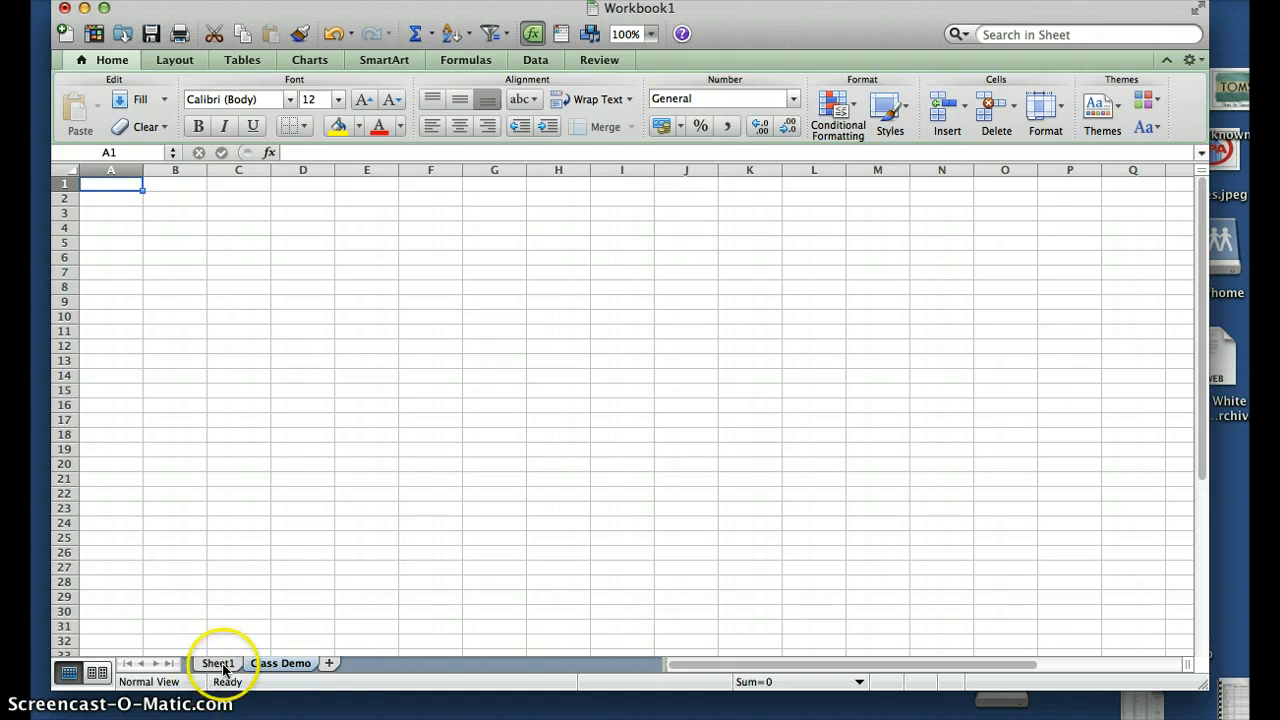
pyautogui.rightClick(222, 666)
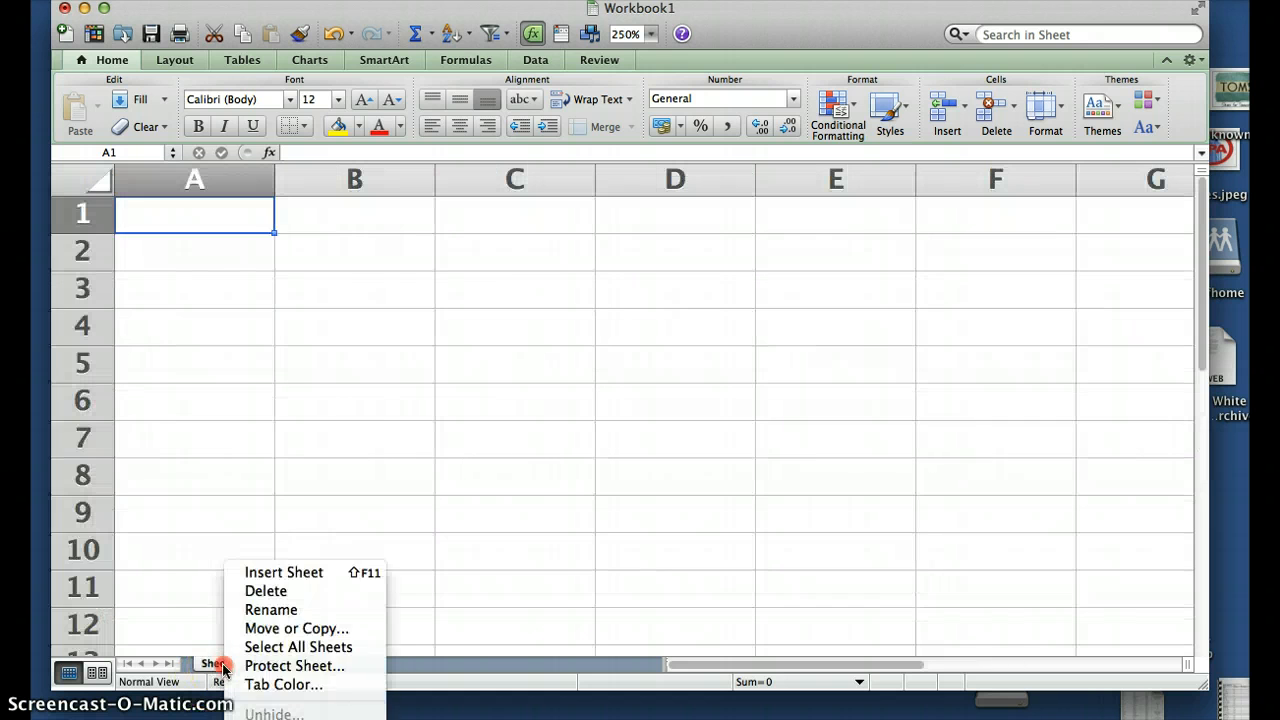
pyautogui.click(266, 592)
pyautogui.click(816, 421)
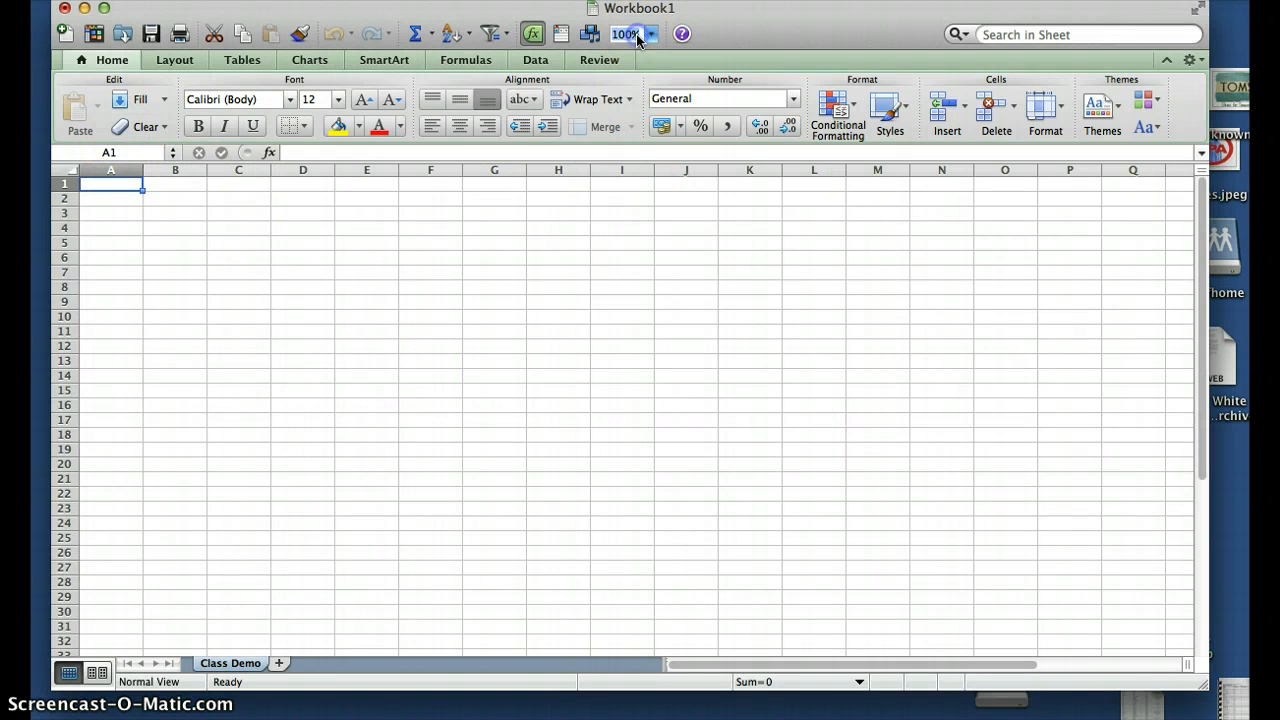
# Zoom the Class Demo sheet to 250% and enter 250 in cell A1
pyautogui.press('Return')
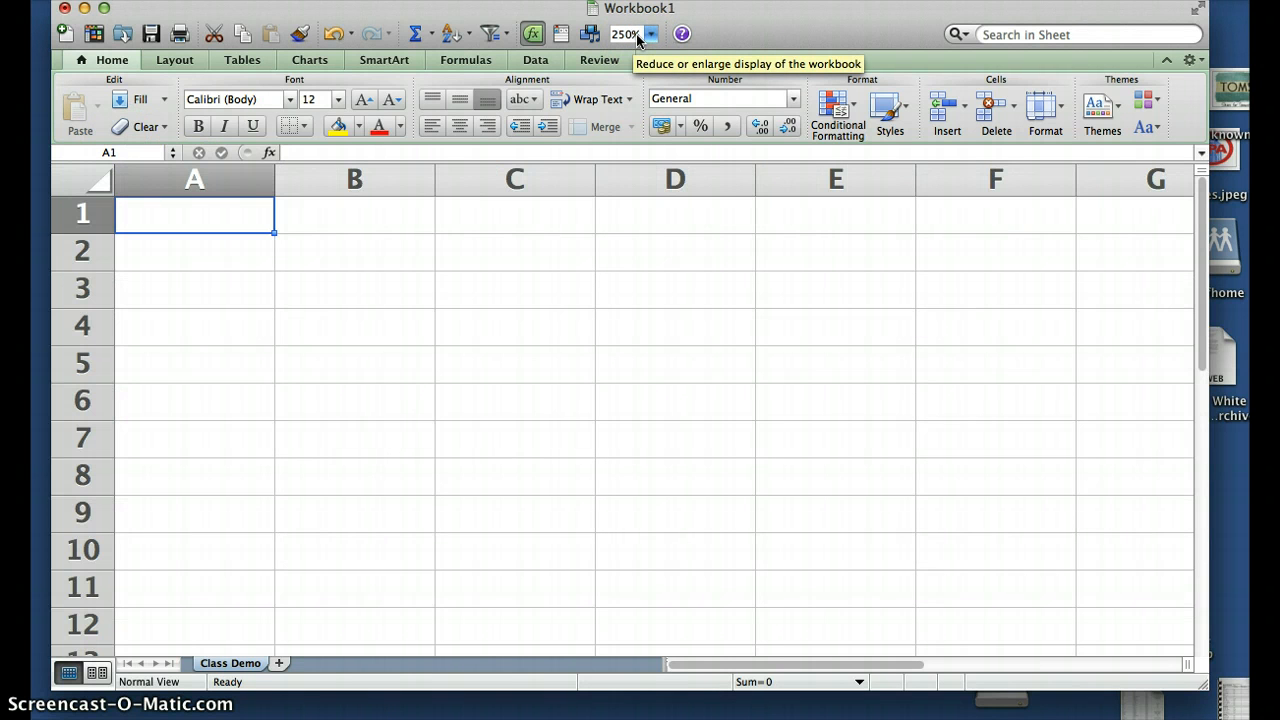
pyautogui.click(187, 212)
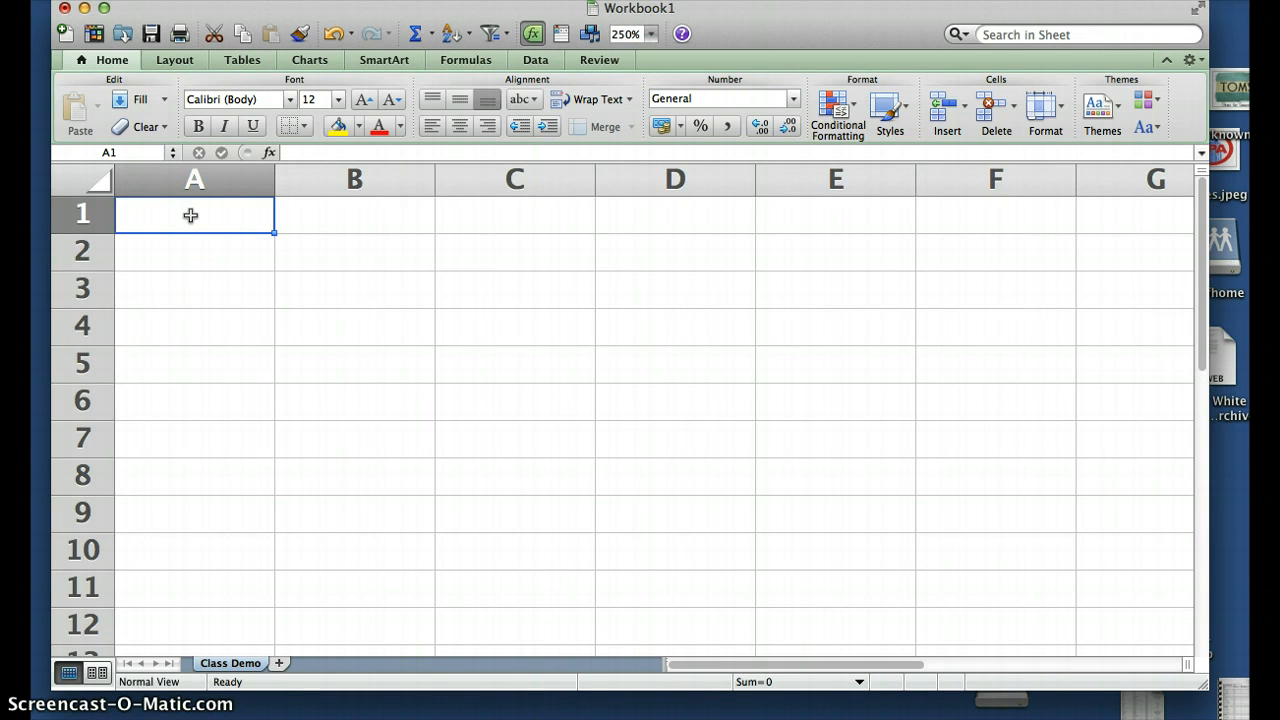
pyautogui.doubleClick(198, 220)
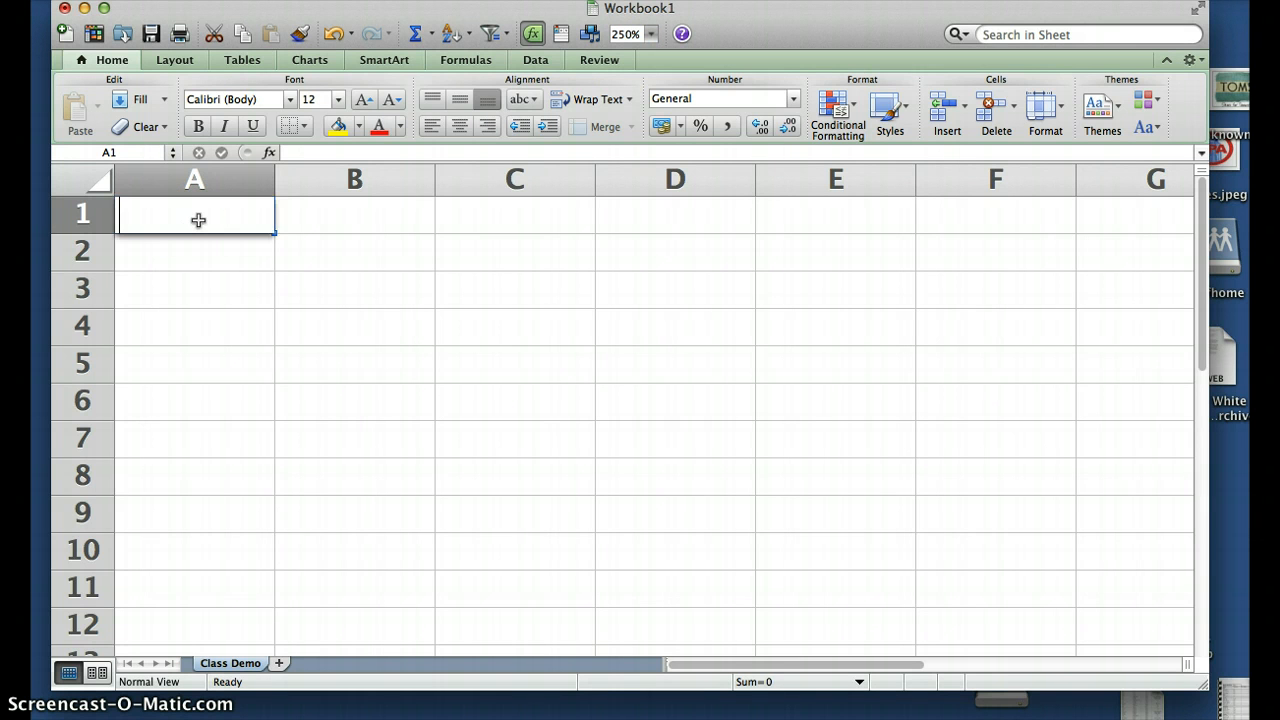
pyautogui.write('250')
pyautogui.press('Return')
pyautogui.click(200, 217)
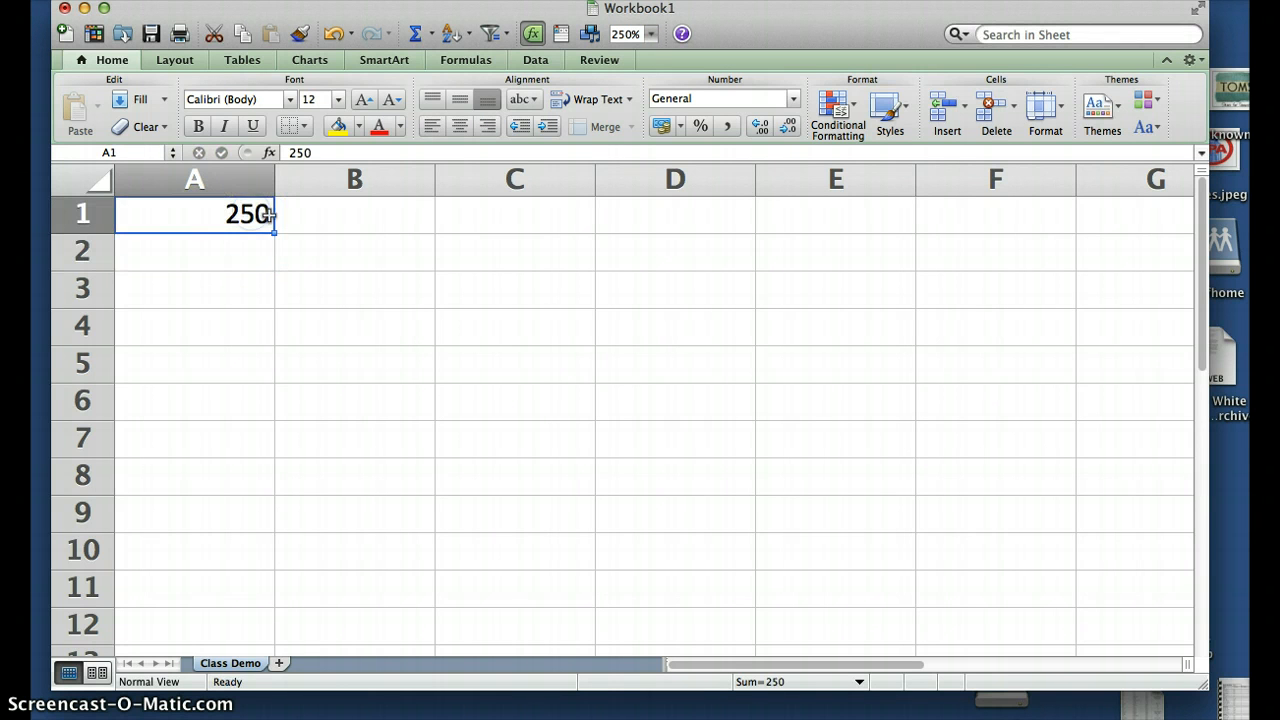
# Move the 250 from A1 to C3 and back to A1, then select A2
pyautogui.moveTo(268, 214); pyautogui.dragTo(716, 409)
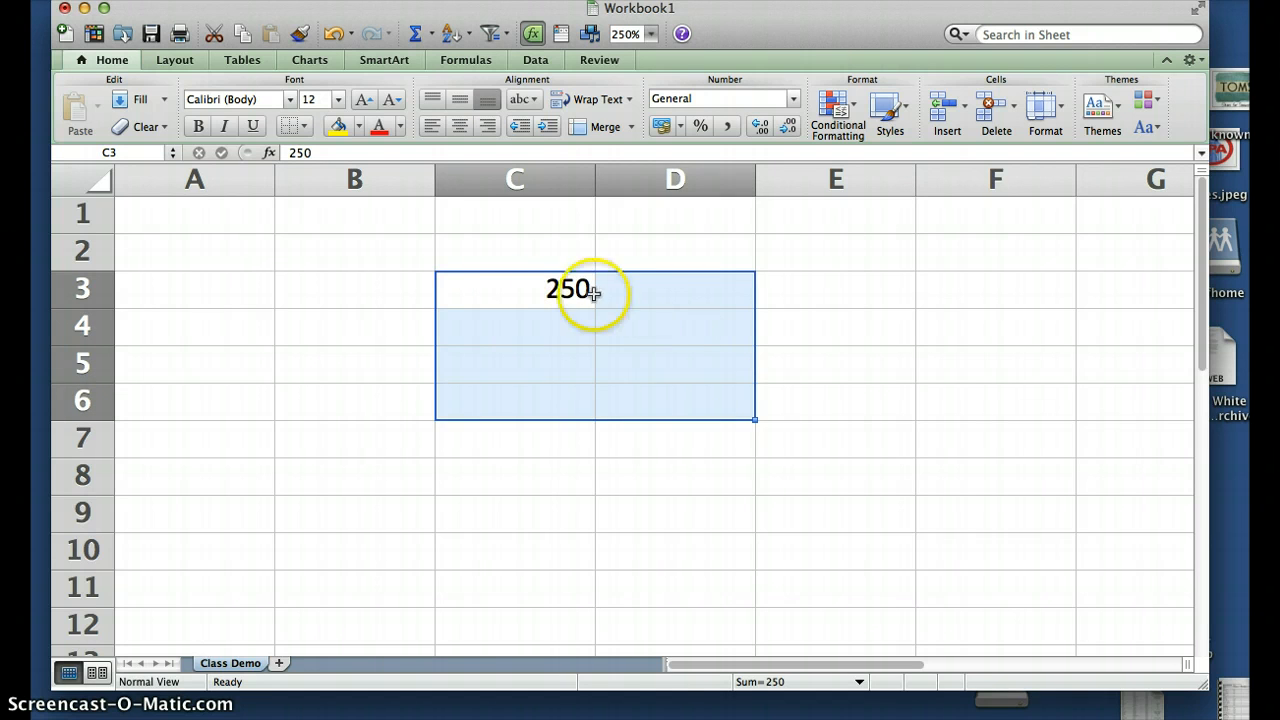
pyautogui.click(548, 288)
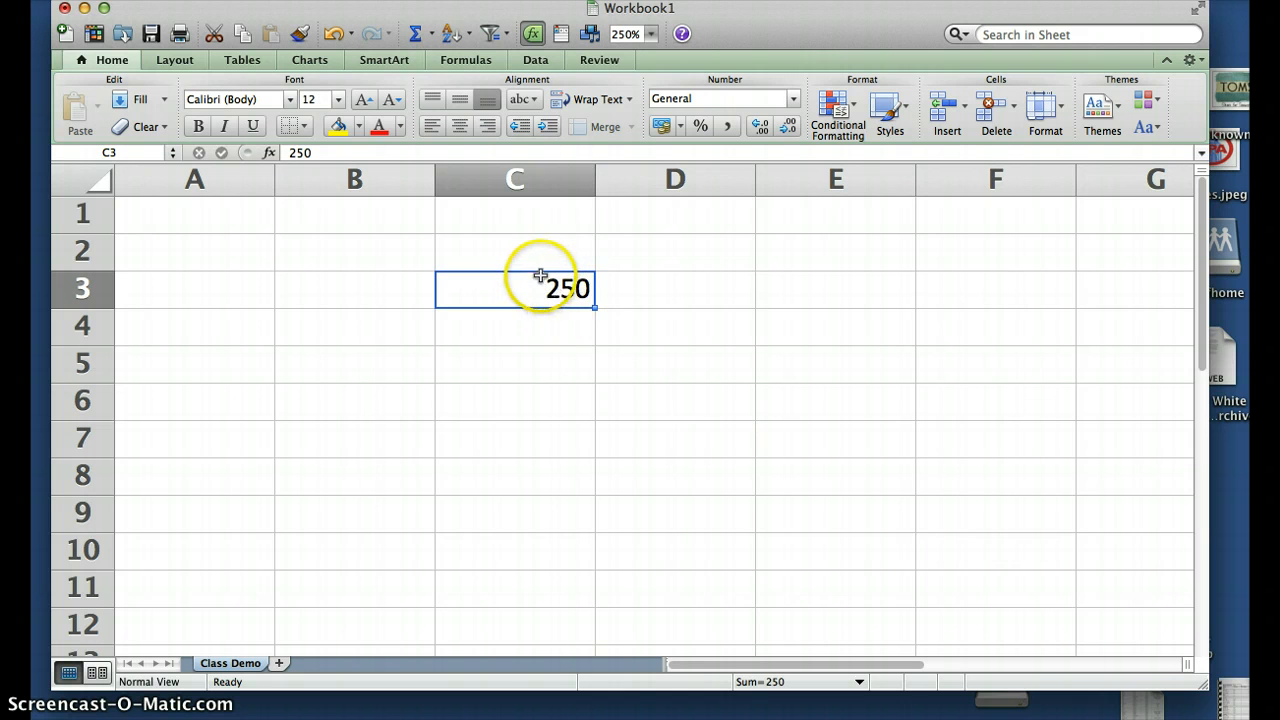
pyautogui.moveTo(538, 270); pyautogui.dragTo(221, 212)
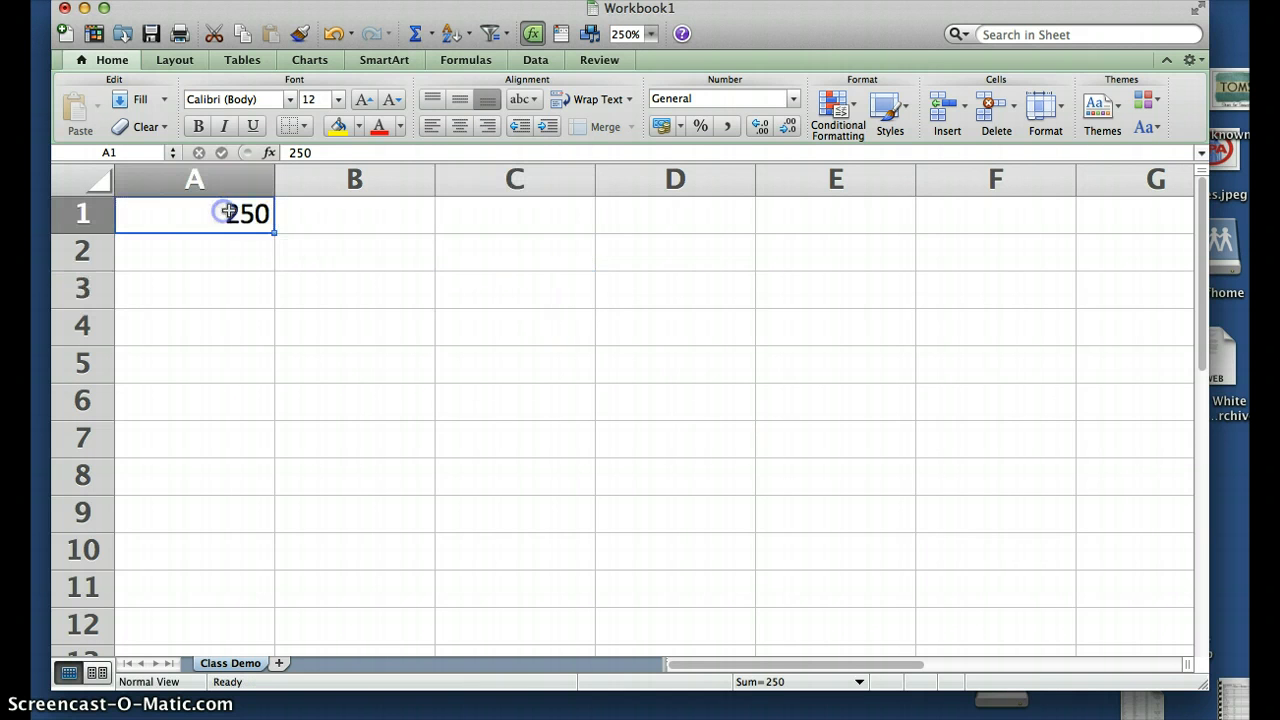
pyautogui.click(236, 251)
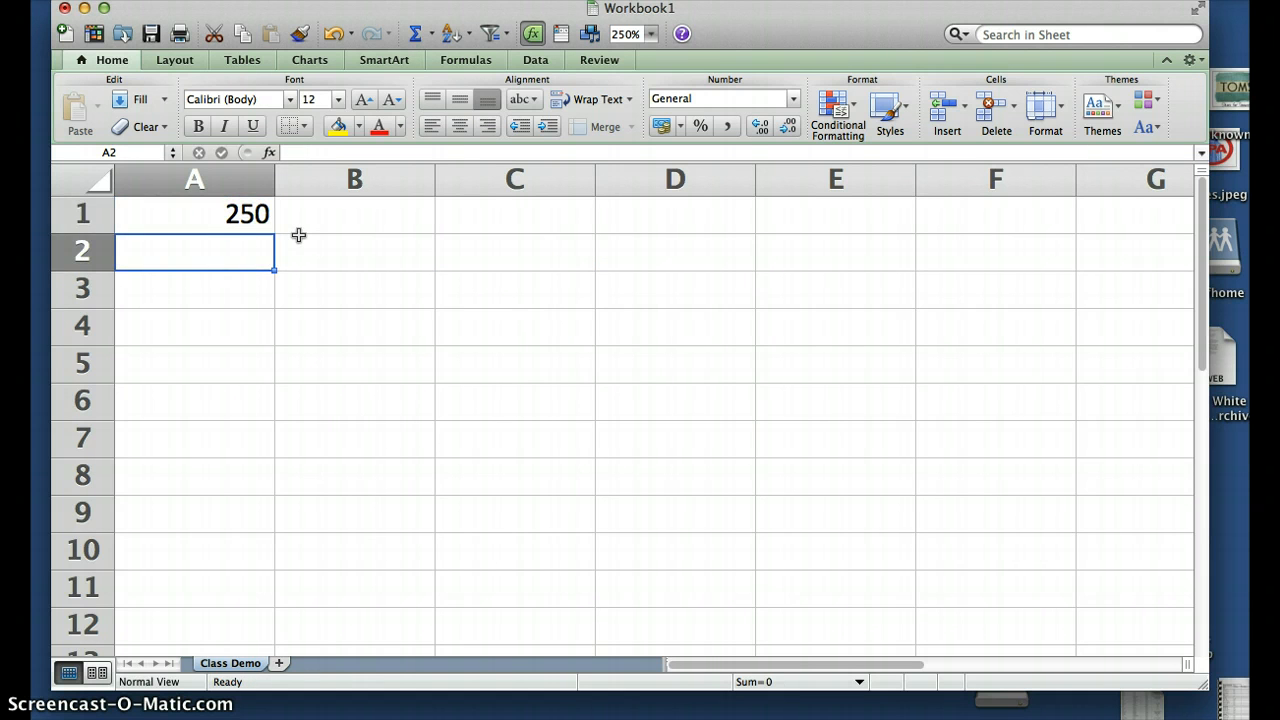
# Enter 350 in A2 and fill column A from 250 to 1150 down to row 10
pyautogui.write('350')
pyautogui.press('Return')
pyautogui.moveTo(229, 214); pyautogui.dragTo(230, 248)
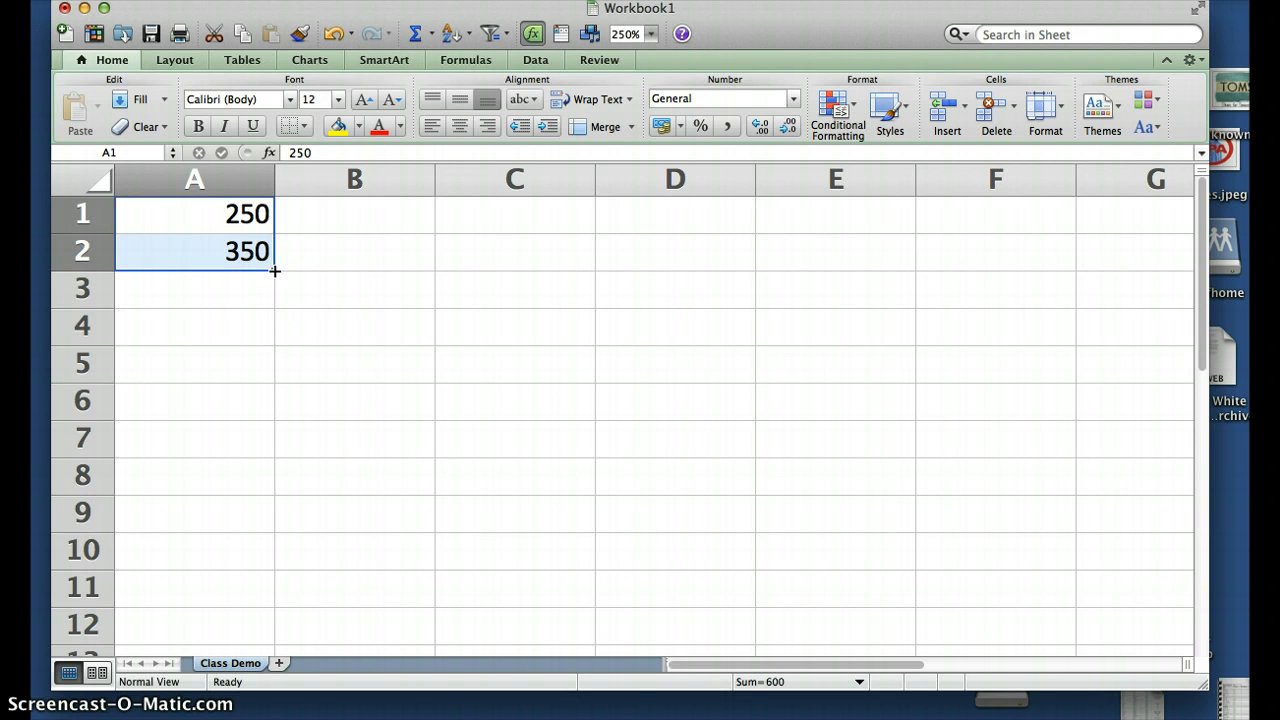
pyautogui.moveTo(274, 270); pyautogui.dragTo(277, 568)
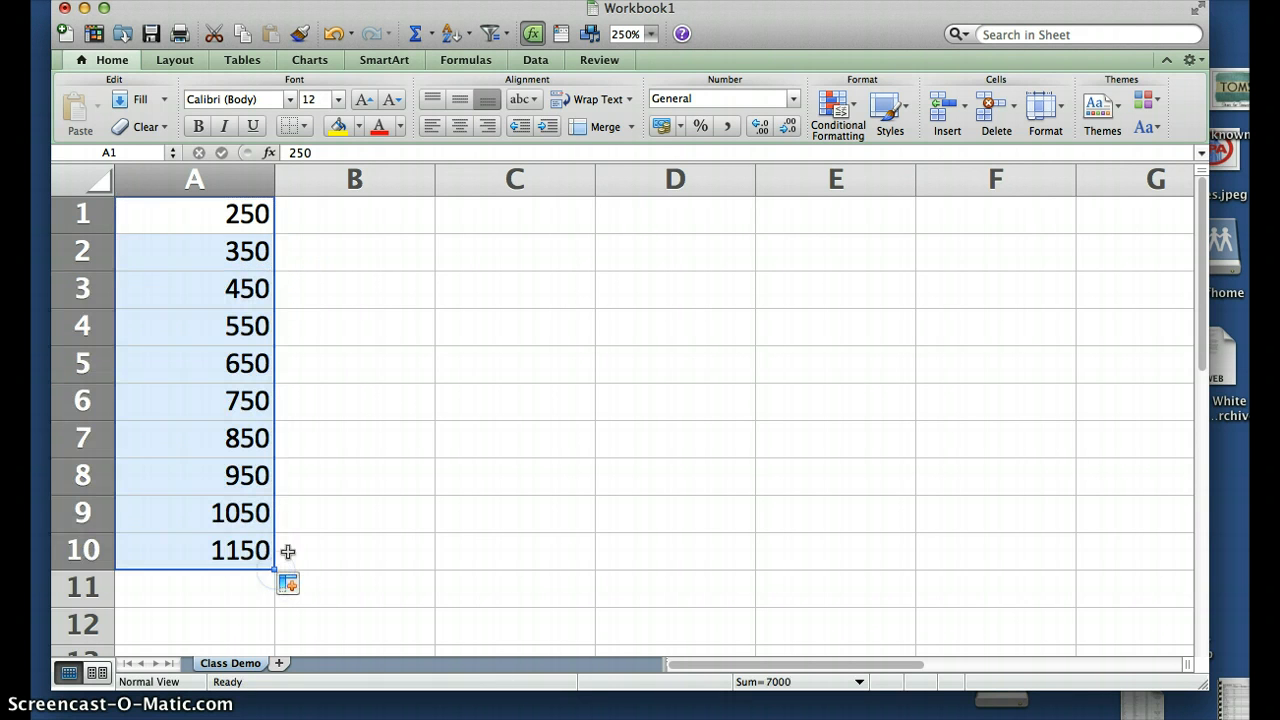
# Number B1:B10 from 1 to 10 by filling the series 1, 2
pyautogui.click(370, 218)
pyautogui.write('1')
pyautogui.press('Return')
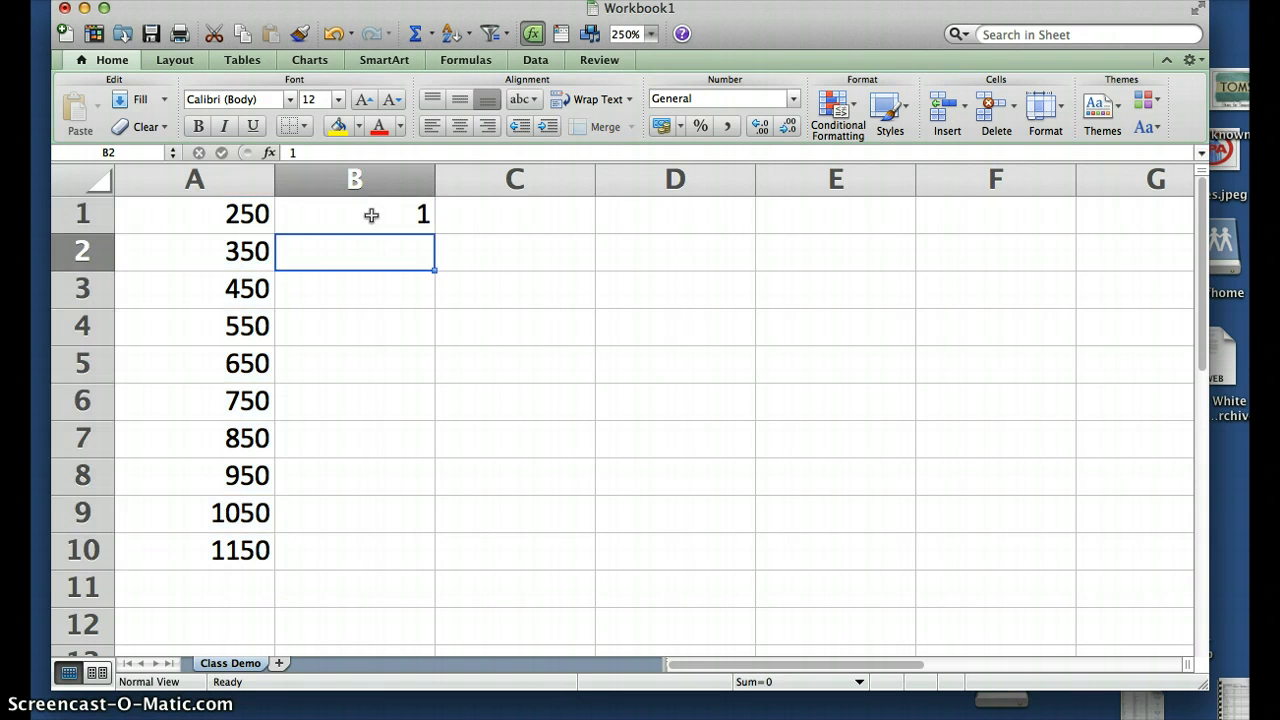
pyautogui.write('2')
pyautogui.press('Return')
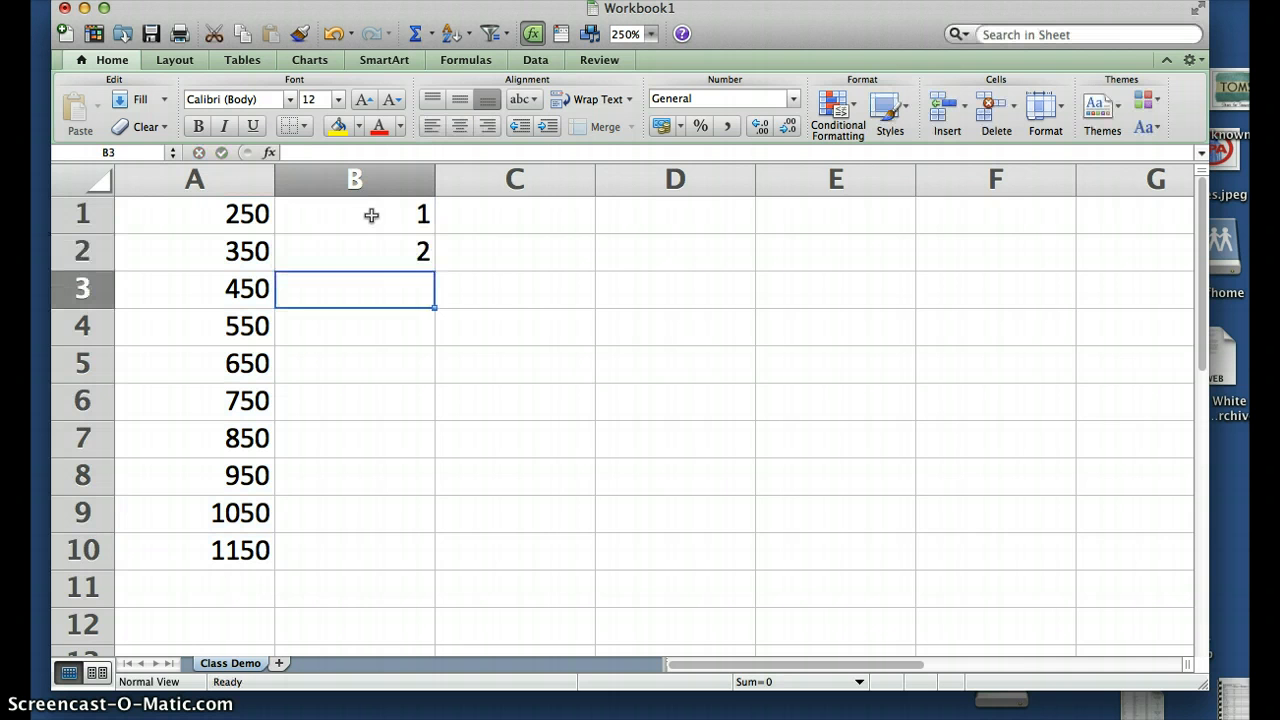
pyautogui.moveTo(371, 216); pyautogui.dragTo(343, 250)
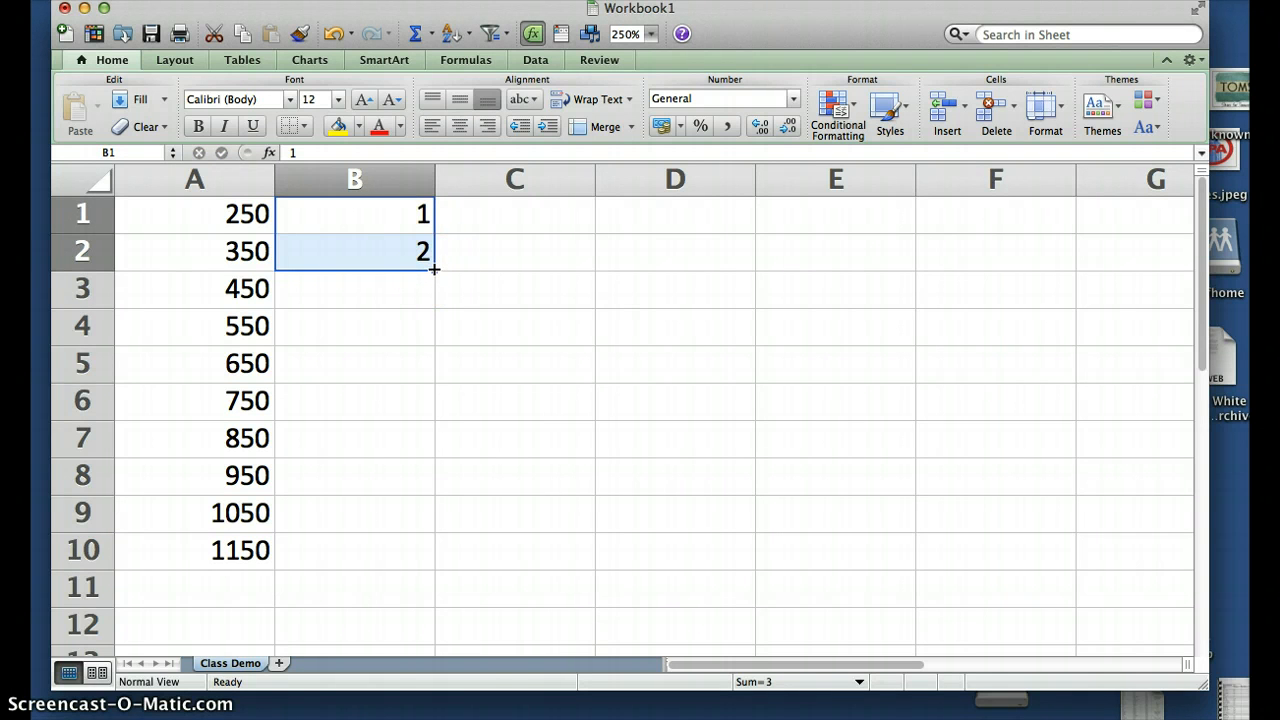
pyautogui.moveTo(432, 283); pyautogui.dragTo(443, 557)
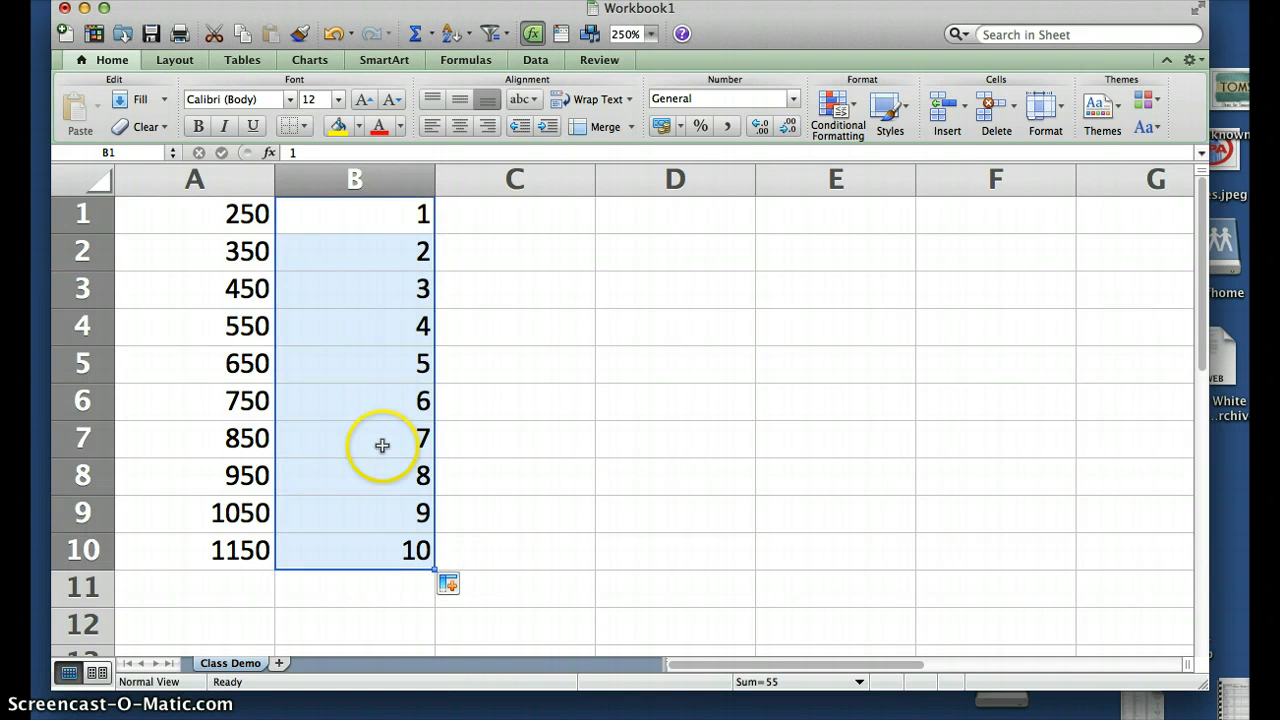
# Fill C1:C10 with weekday names starting from Monday and Tuesday
pyautogui.click(541, 214)
pyautogui.write('Mond')
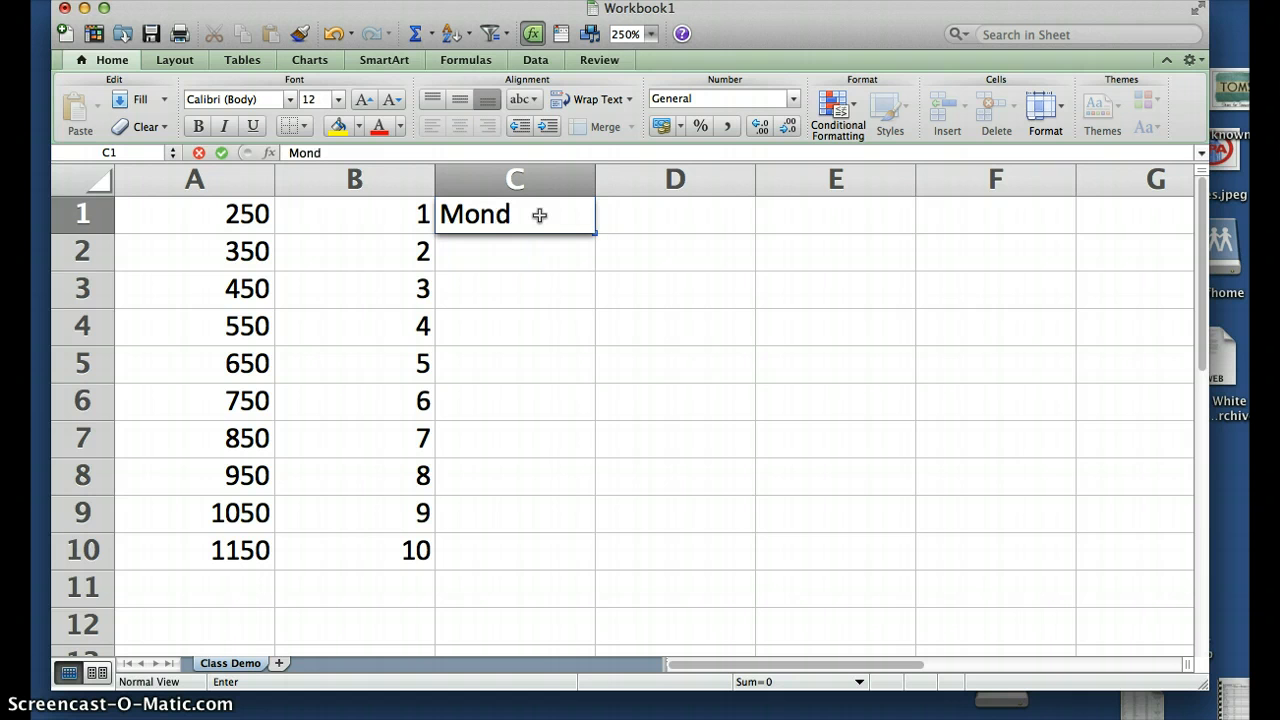
pyautogui.write('ay')
pyautogui.press('Return')
pyautogui.write('Tuesd')
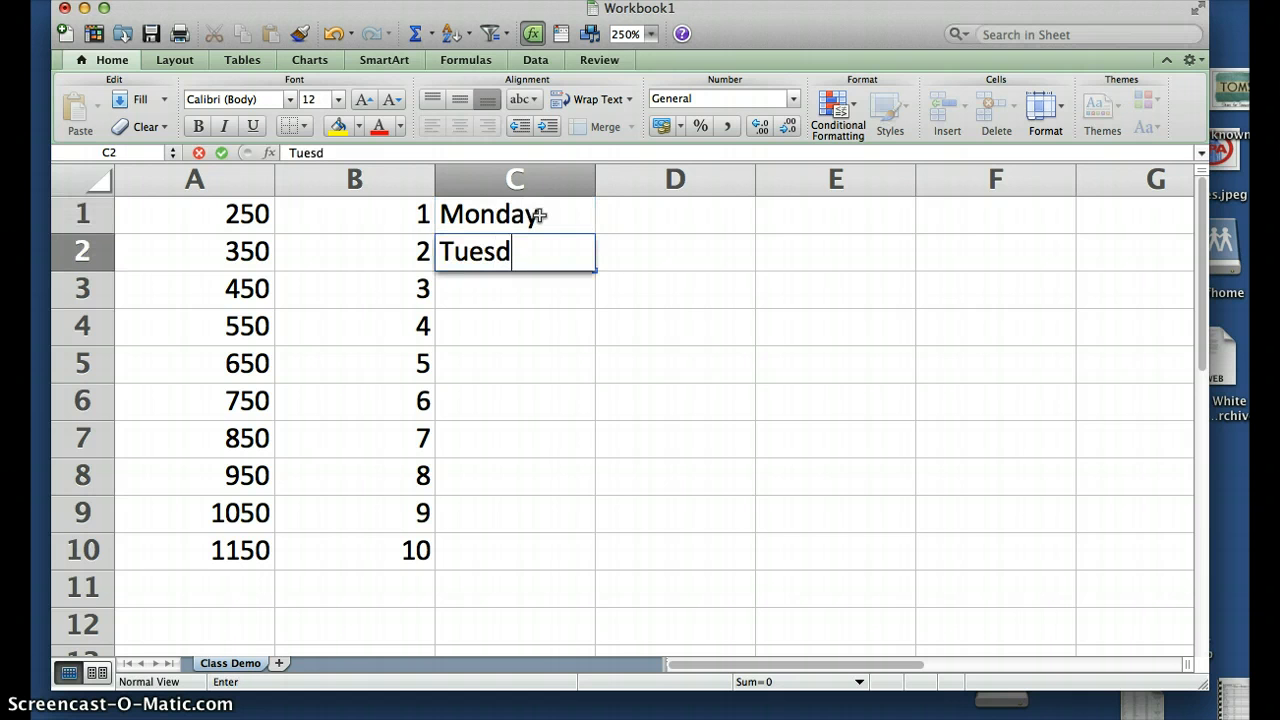
pyautogui.write('ay')
pyautogui.press('Return')
pyautogui.moveTo(540, 215); pyautogui.dragTo(531, 249)
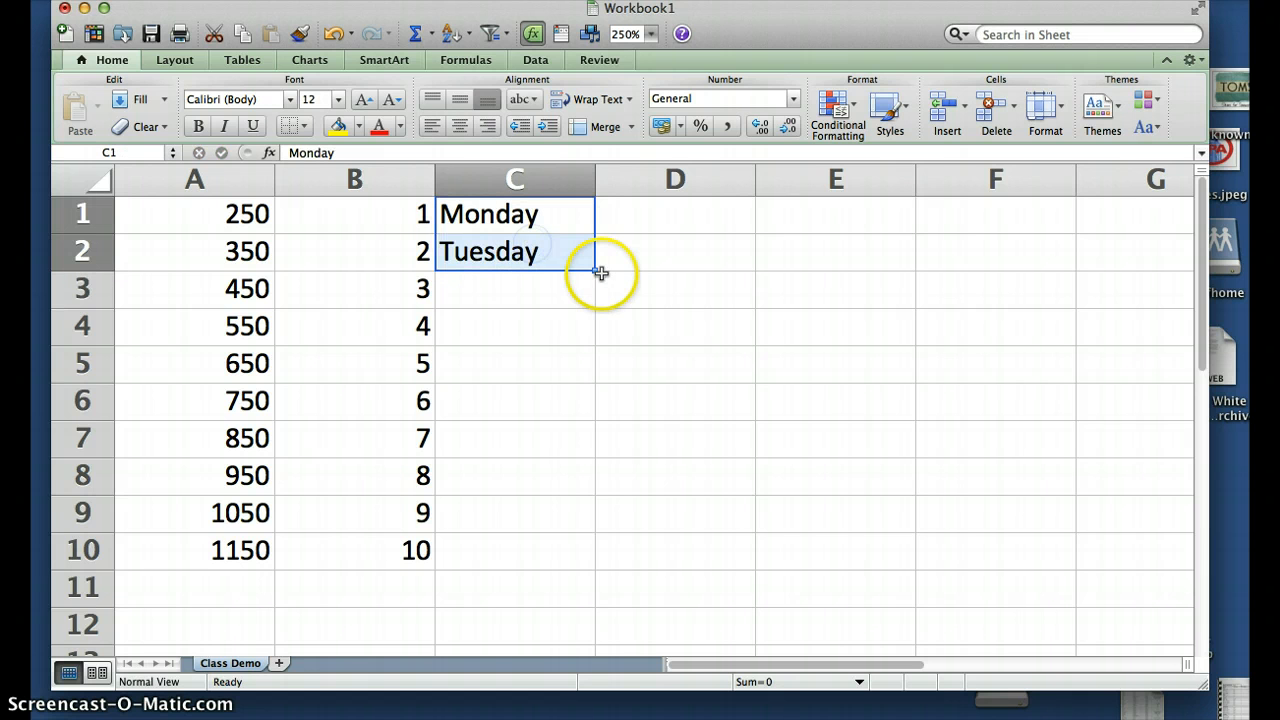
pyautogui.moveTo(599, 272); pyautogui.dragTo(609, 556)
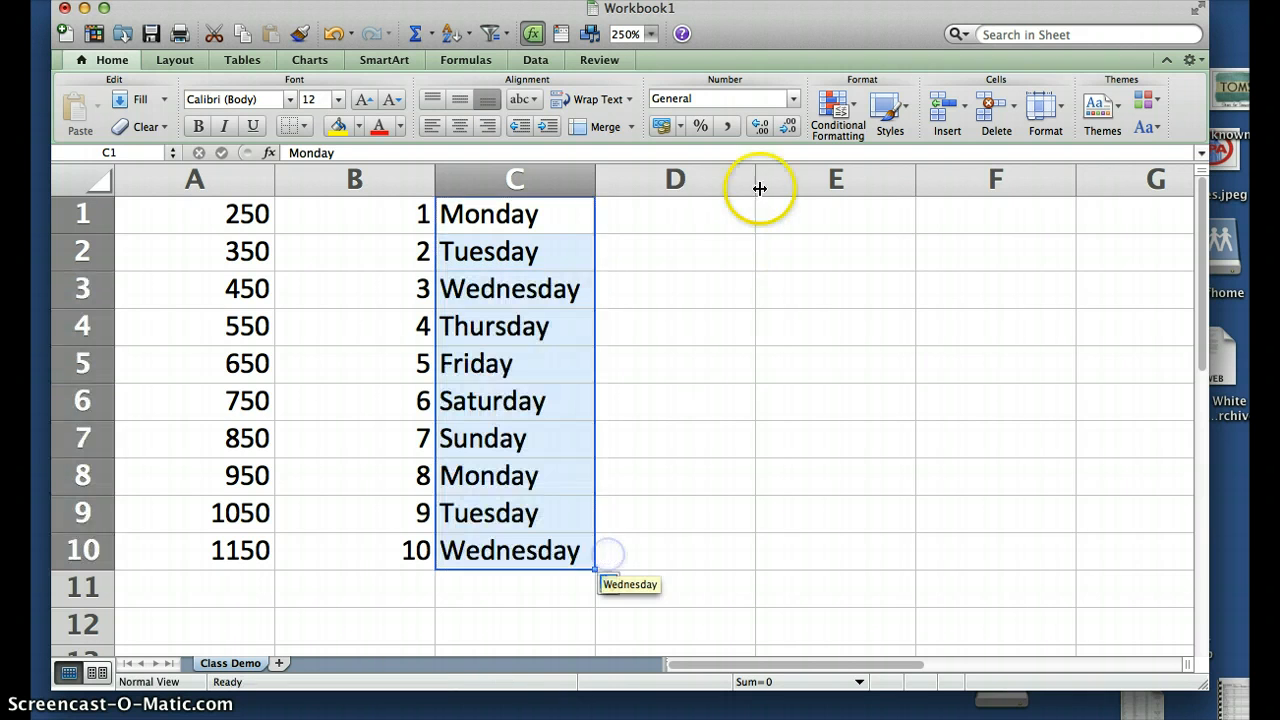
# Enter a first name in cell D1
pyautogui.click(713, 216)
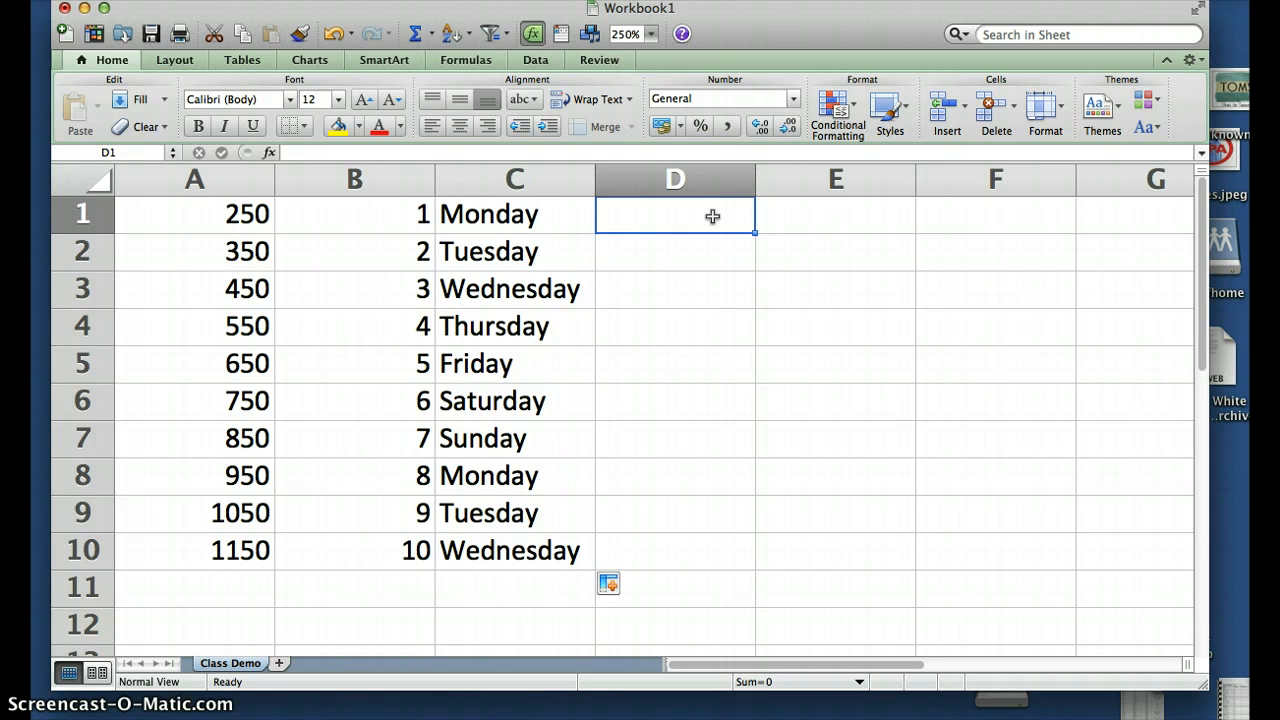
pyautogui.write('Sue')
pyautogui.press('Return')
# Enter two more first names in D2:D3 and select the three names to repeat down to D10
pyautogui.write('Joe')
pyautogui.press('Return')
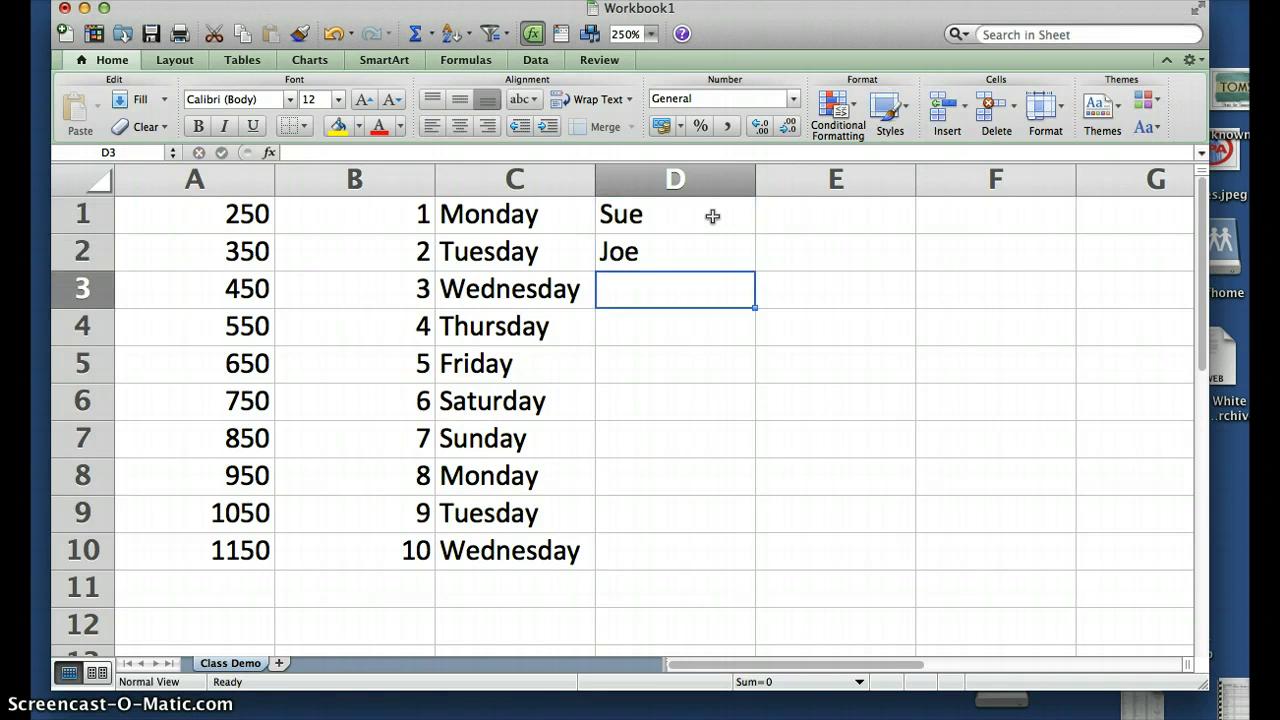
pyautogui.write('Bob')
pyautogui.press('Return')
pyautogui.moveTo(712, 216); pyautogui.dragTo(766, 558)
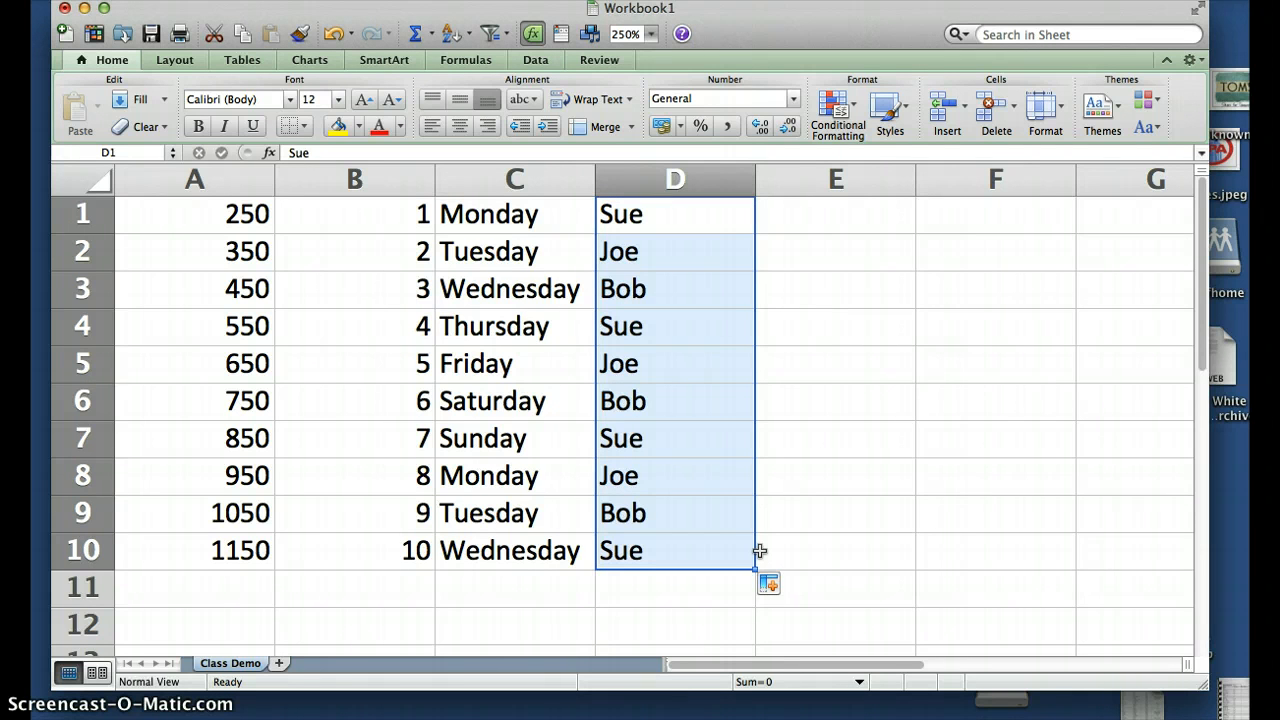
# Put an AutoSum =SUM(A1:A10) in cell A11, totalling 7000
pyautogui.click(210, 578)
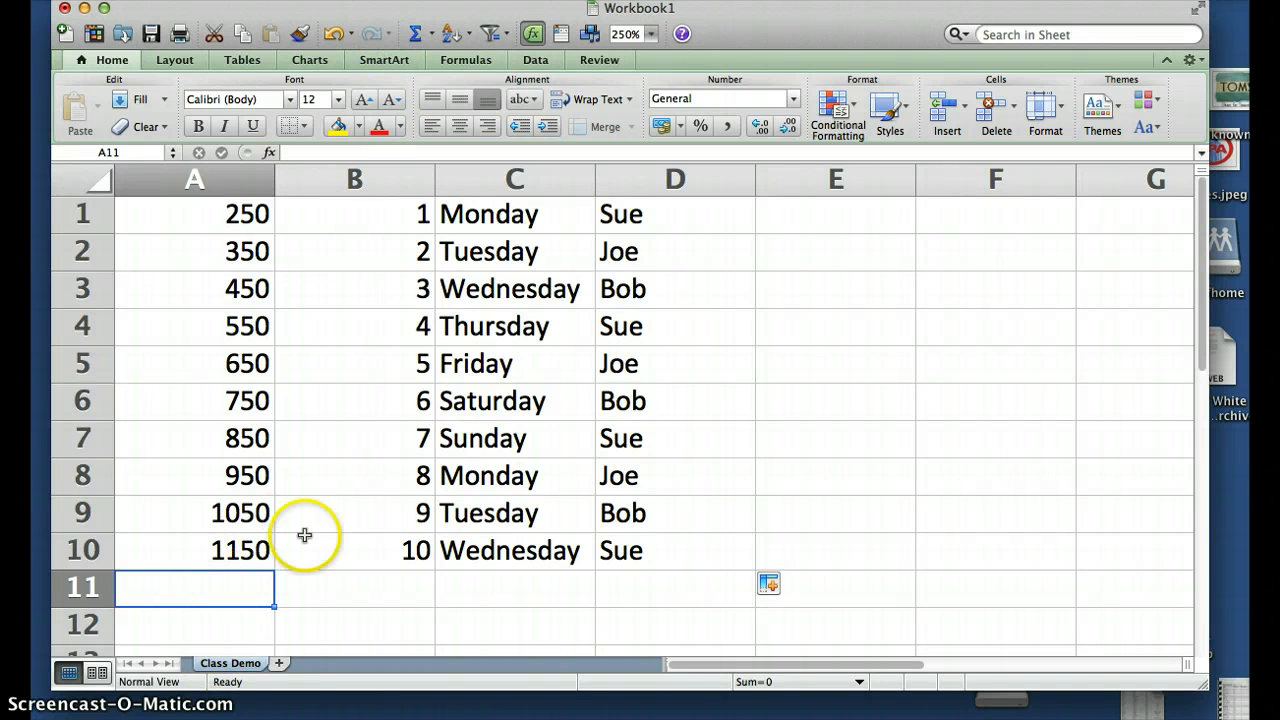
pyautogui.click(434, 38)
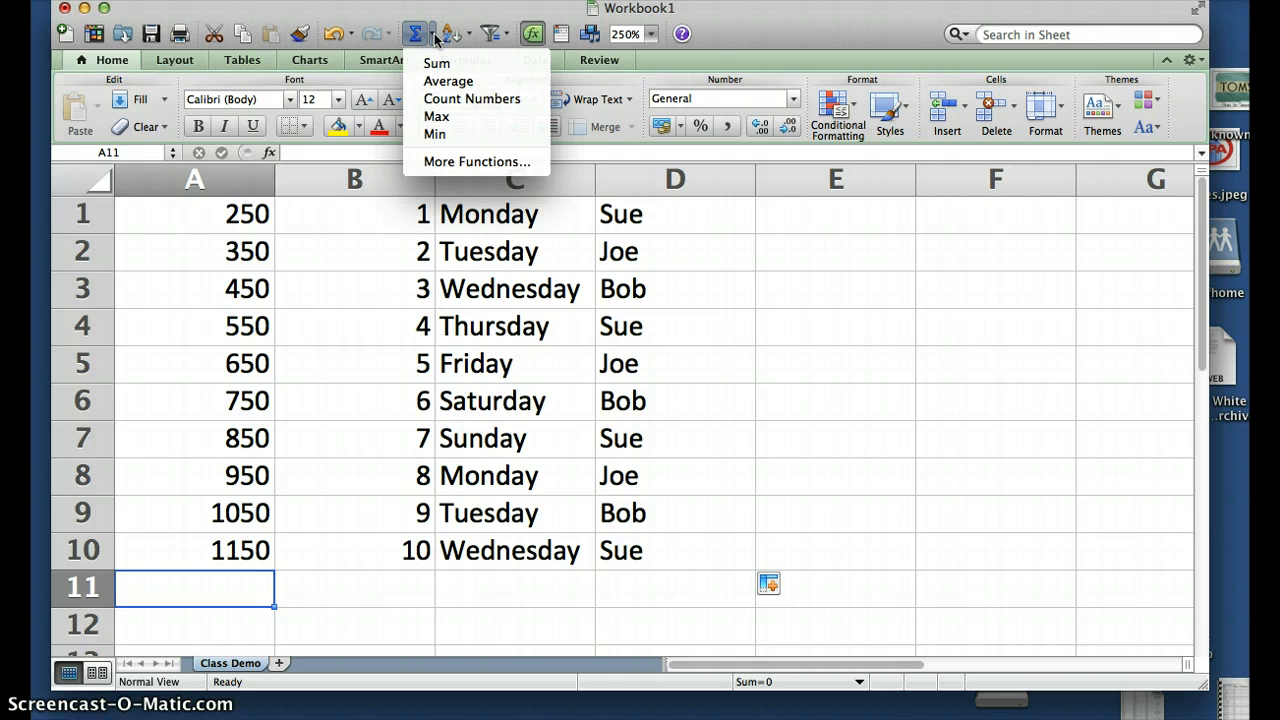
pyautogui.click(434, 63)
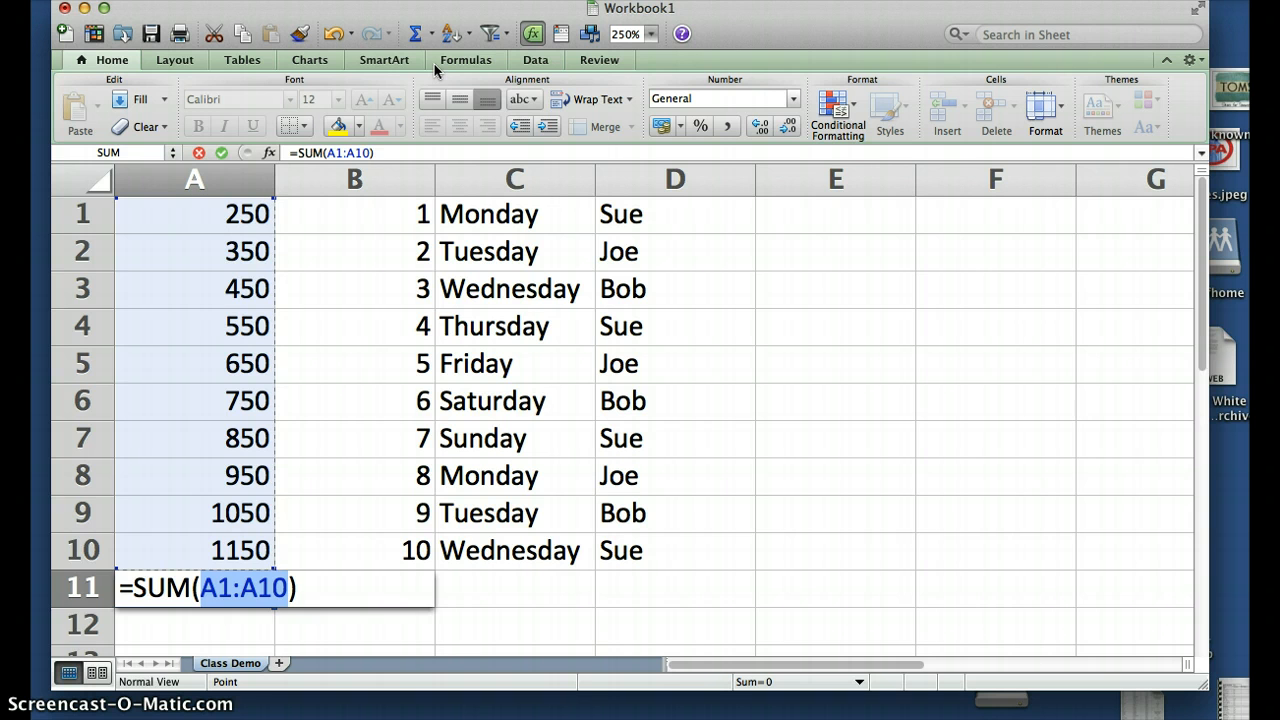
pyautogui.press('Return')
pyautogui.press('Up')
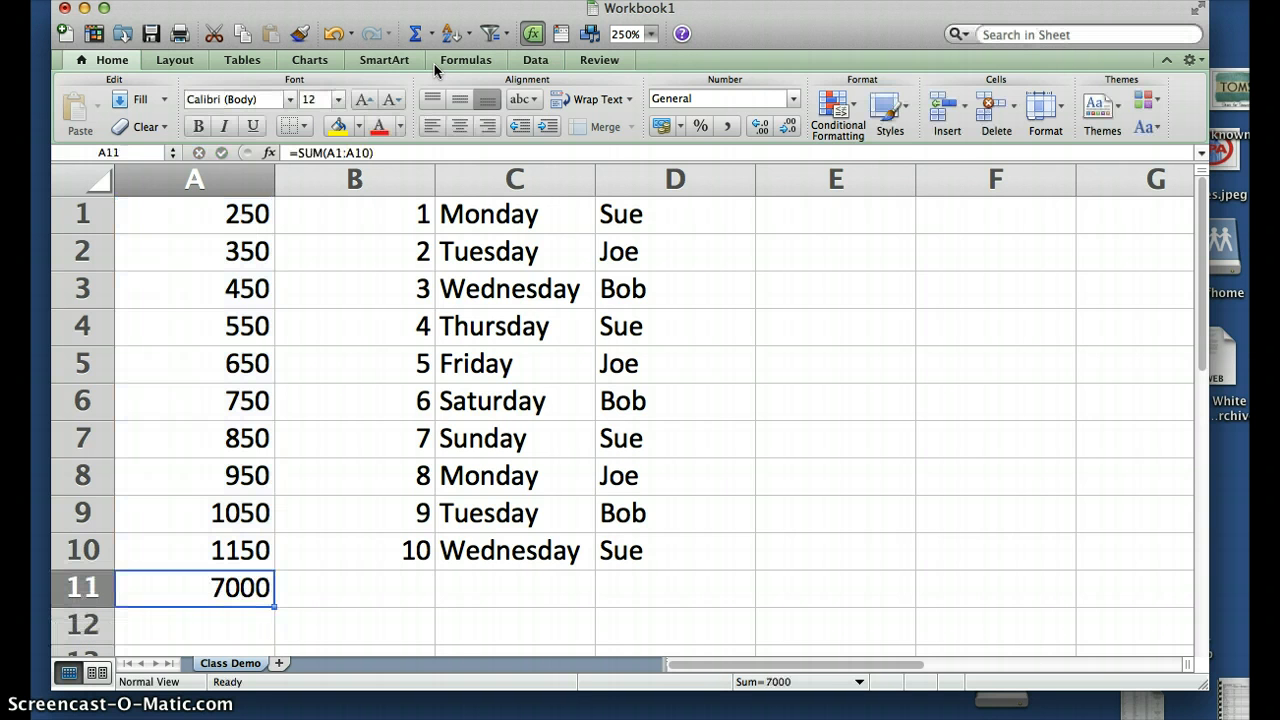
# Change A3 to 500 and check that the A11 total recalculates to 7050
pyautogui.click(250, 296)
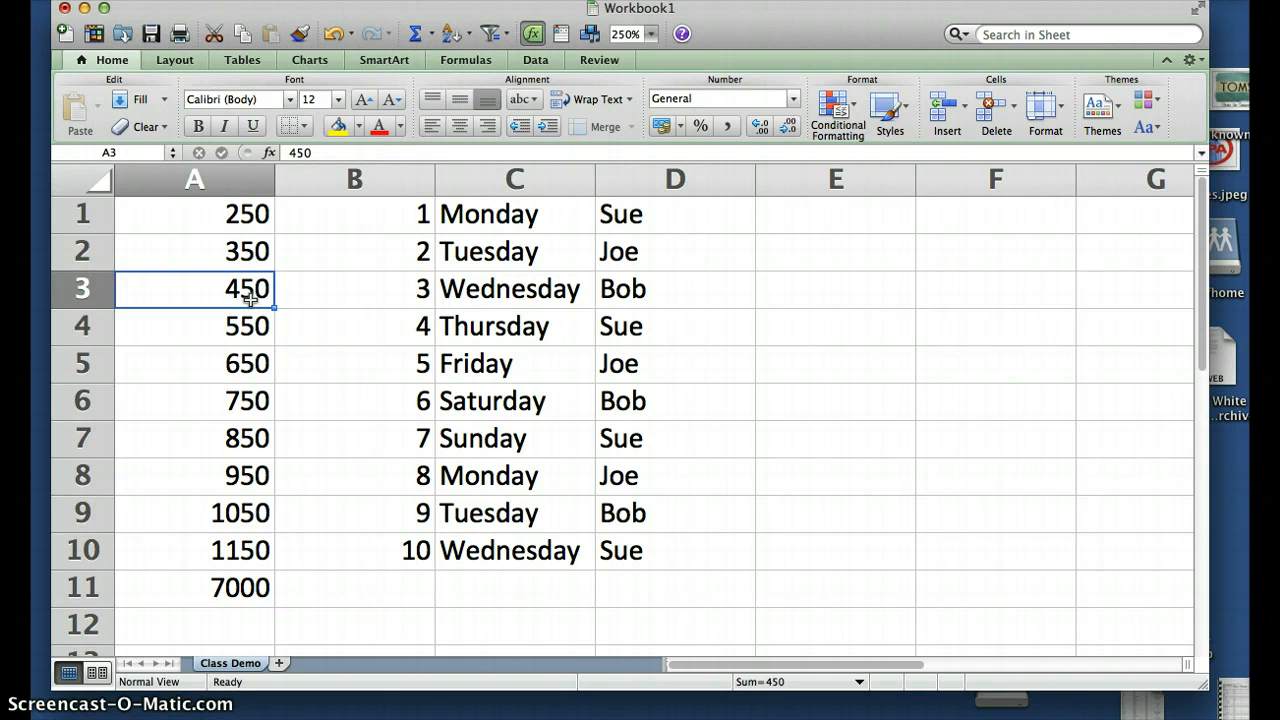
pyautogui.write('5')
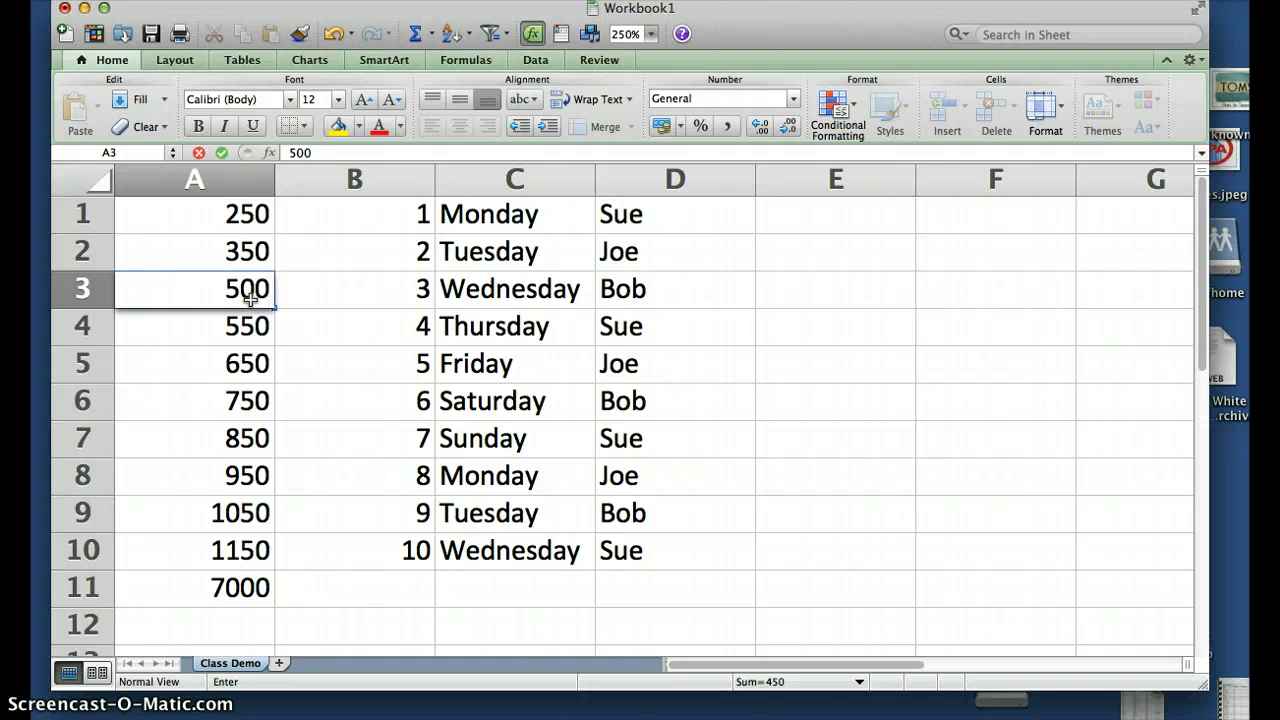
pyautogui.press('Return')
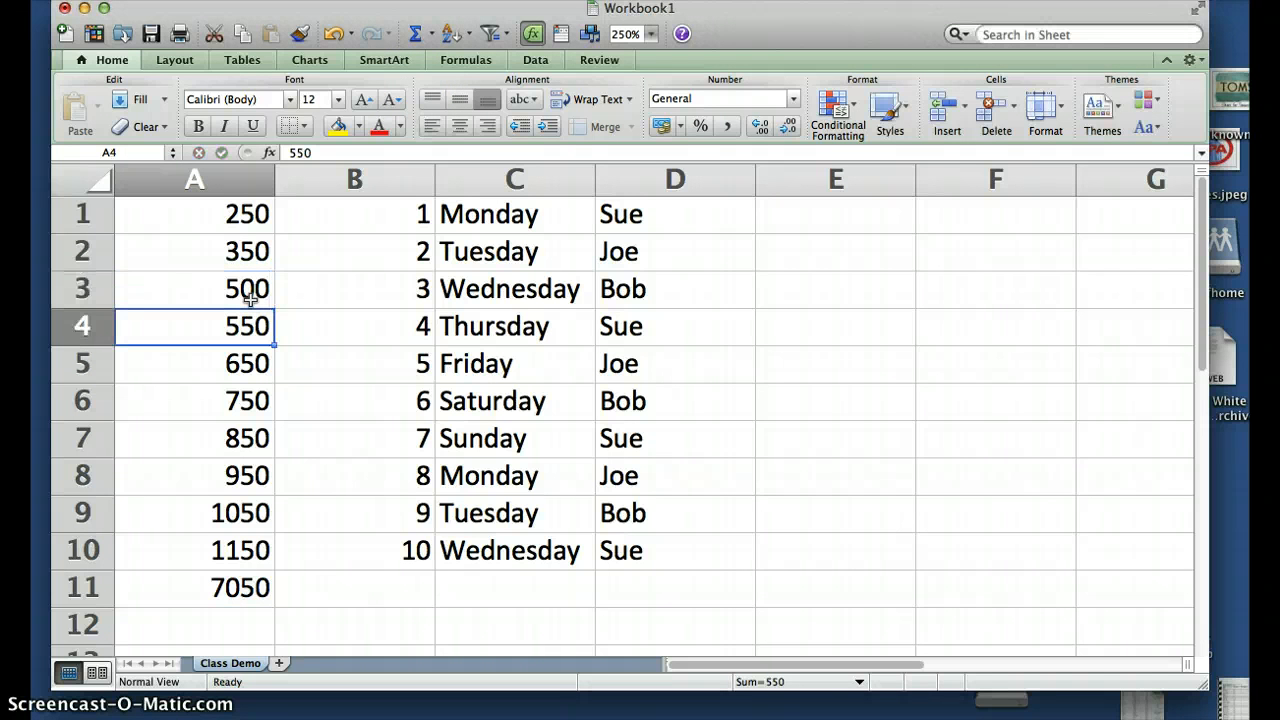
pyautogui.click(240, 587)
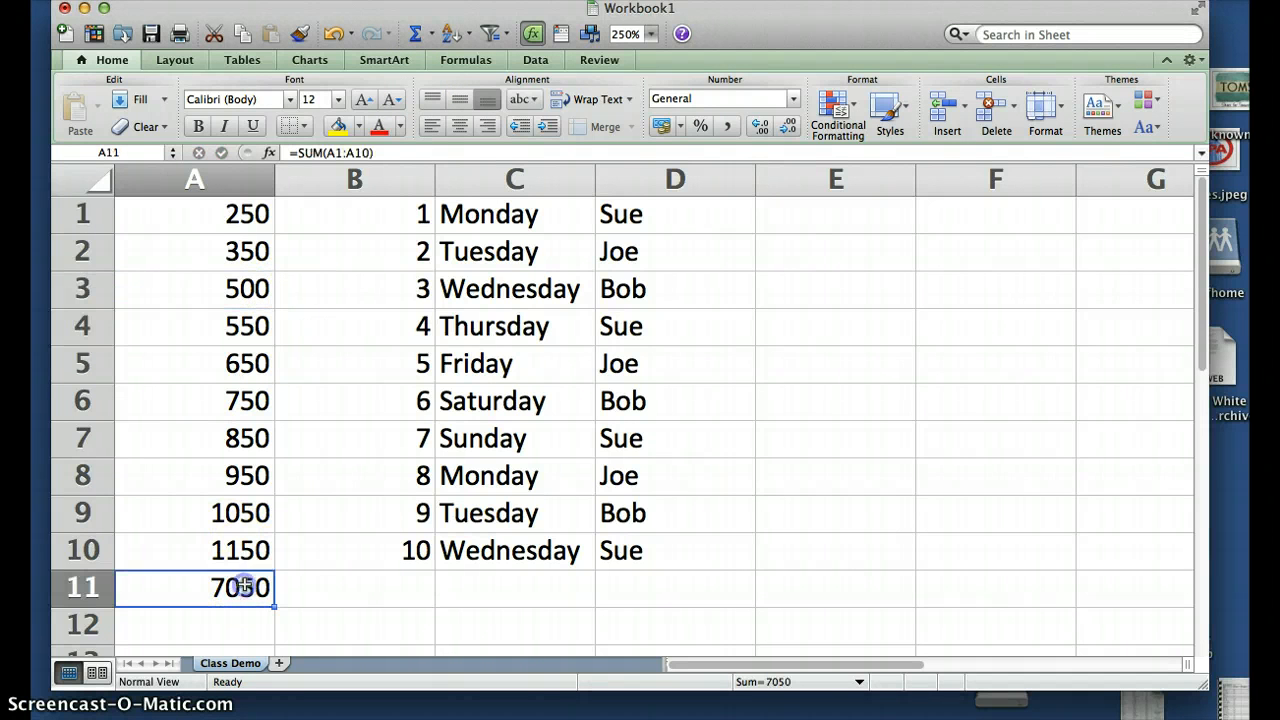
pyautogui.click(436, 38)
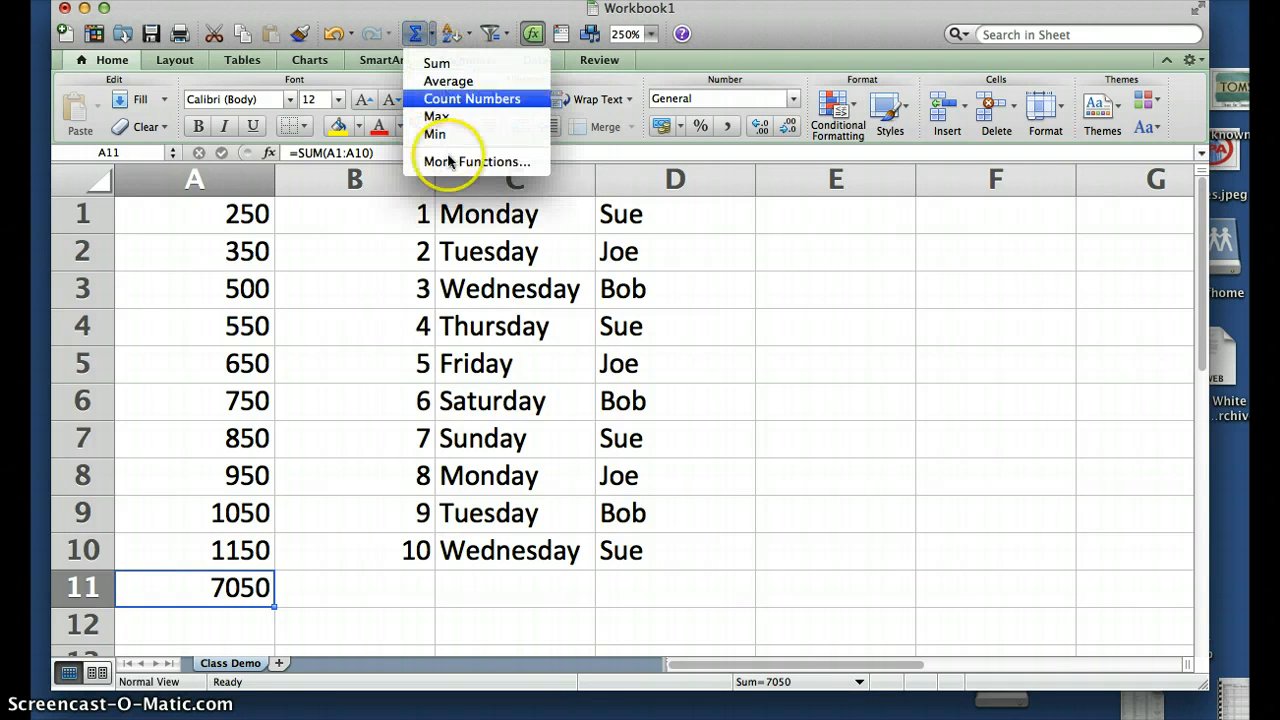
pyautogui.click(251, 580)
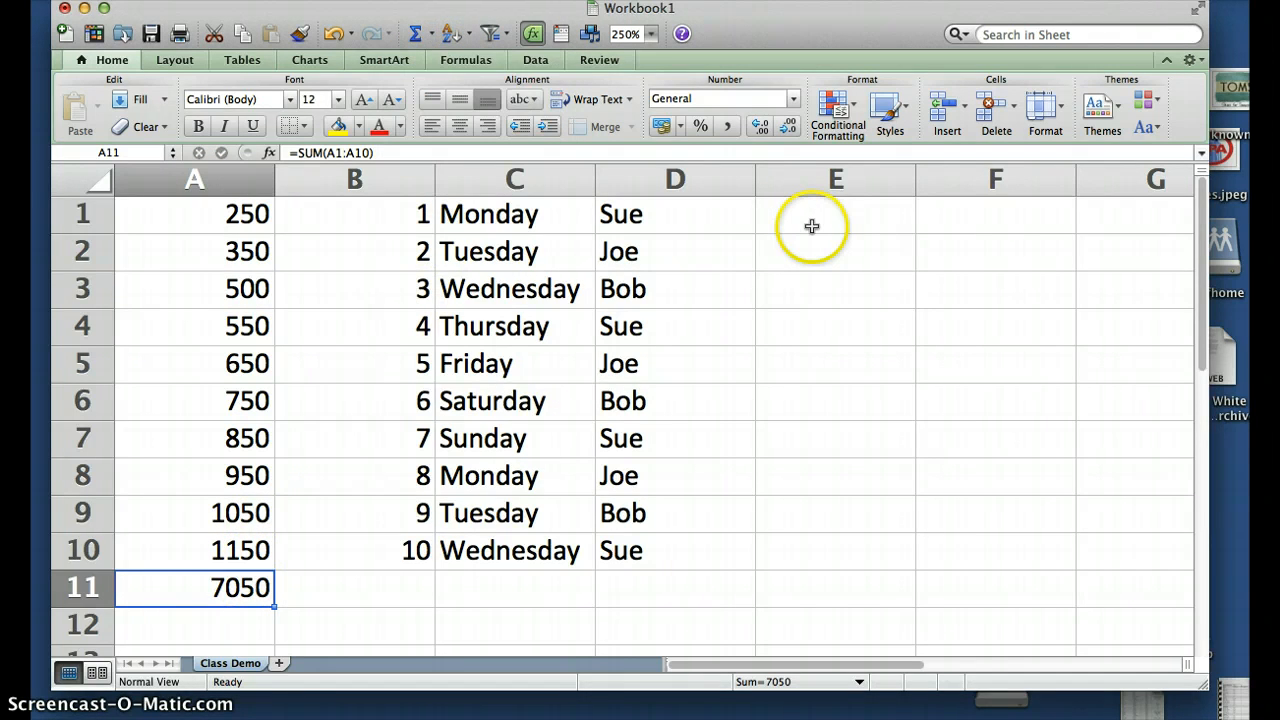
# Format the A11 total with a thousands separator and no decimals, showing 7,050
pyautogui.click(729, 128)
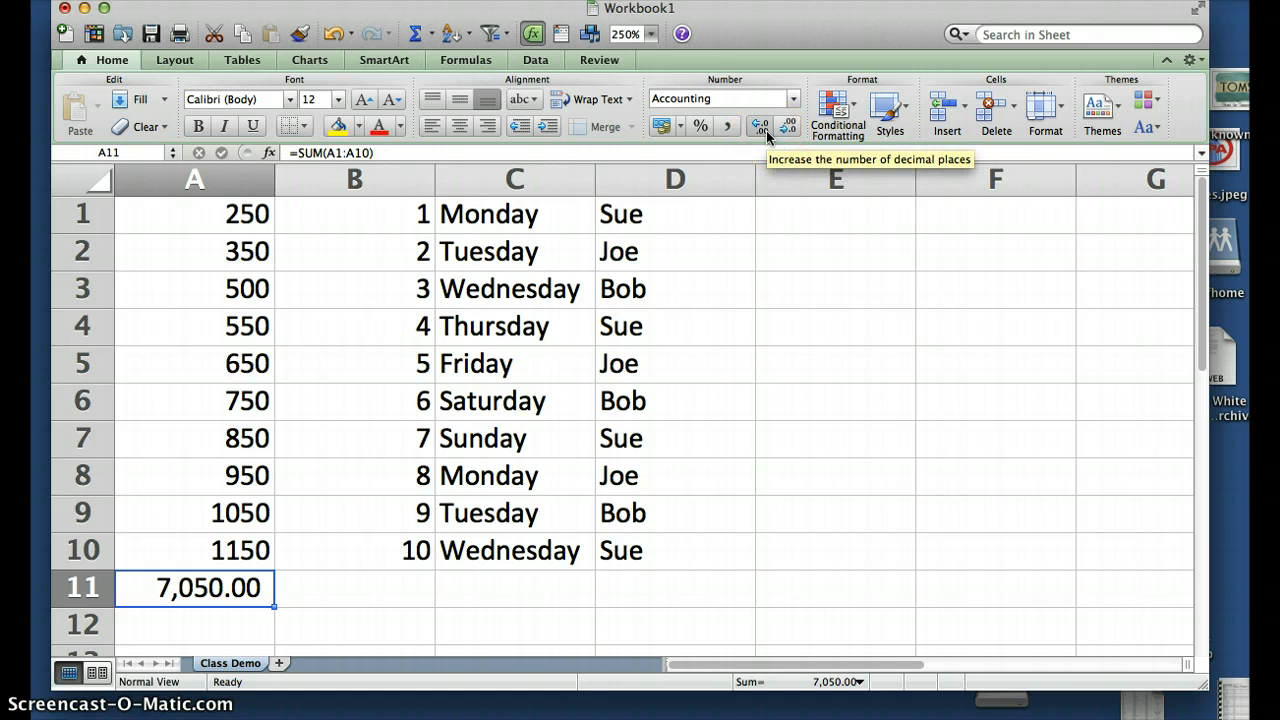
pyautogui.click(766, 132)
pyautogui.click(766, 132)
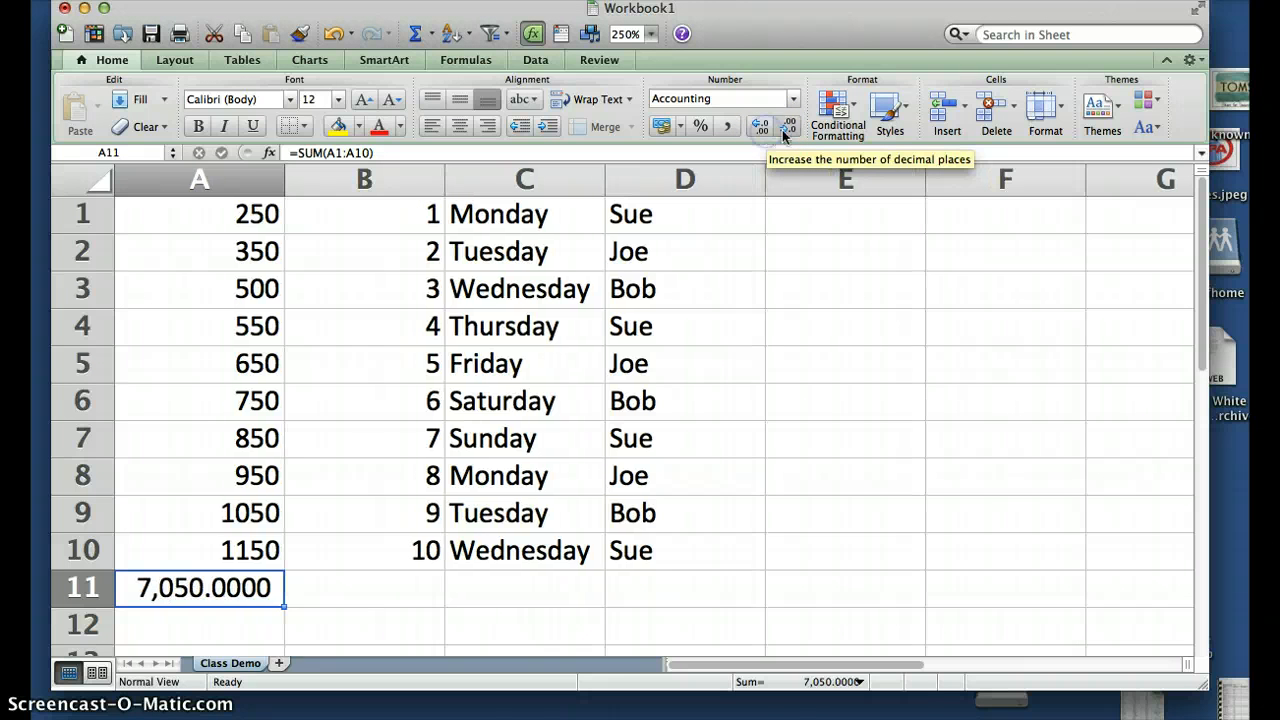
pyautogui.click(791, 131)
pyautogui.click(791, 131)
pyautogui.click(791, 131)
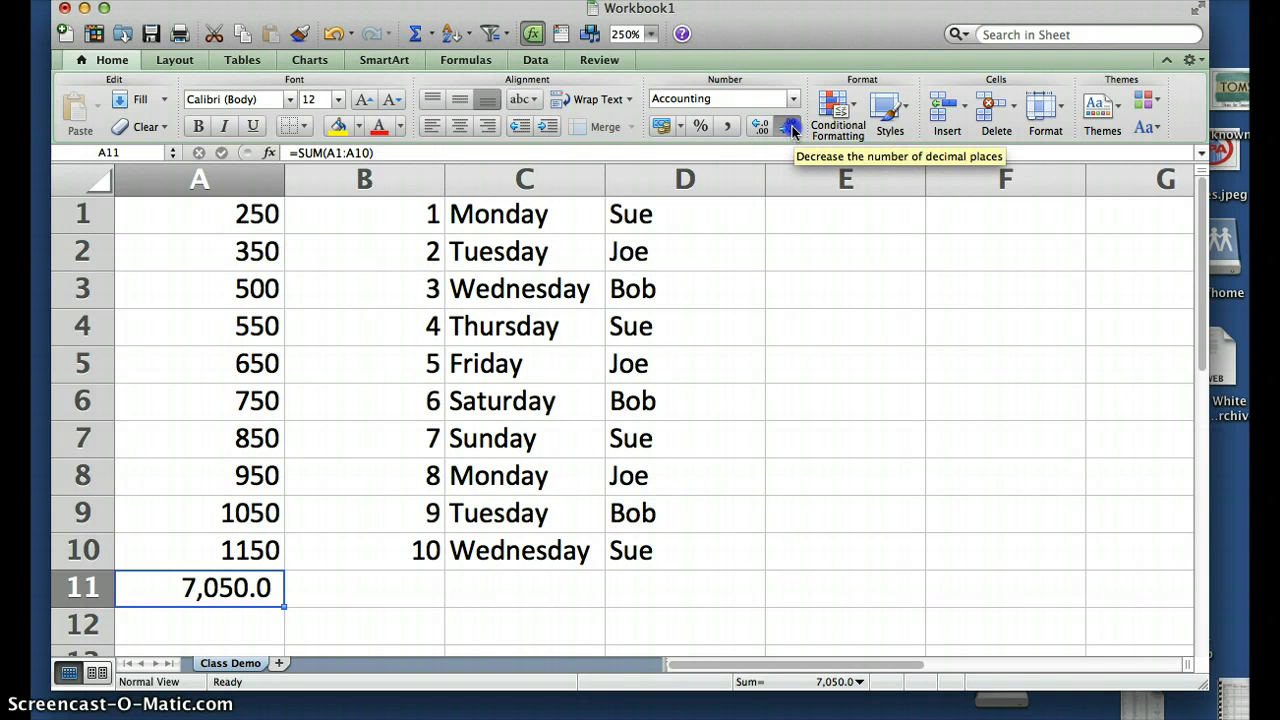
pyautogui.click(791, 131)
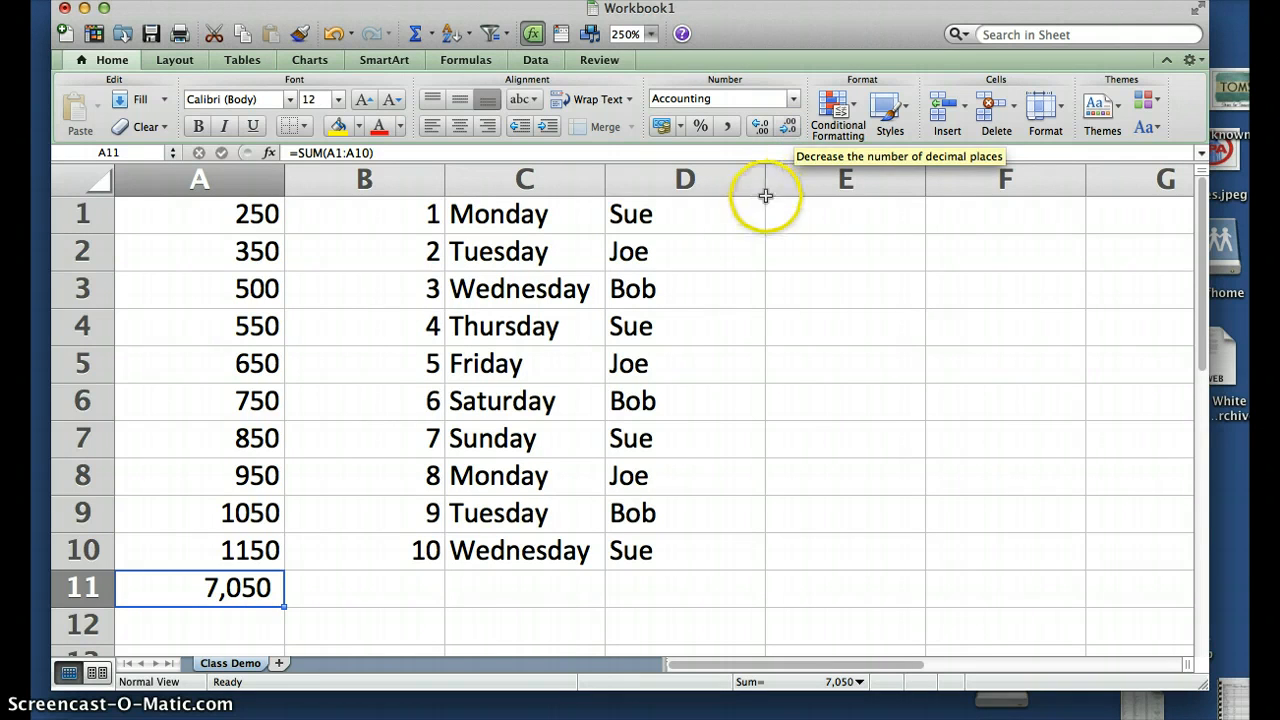
pyautogui.click(383, 218)
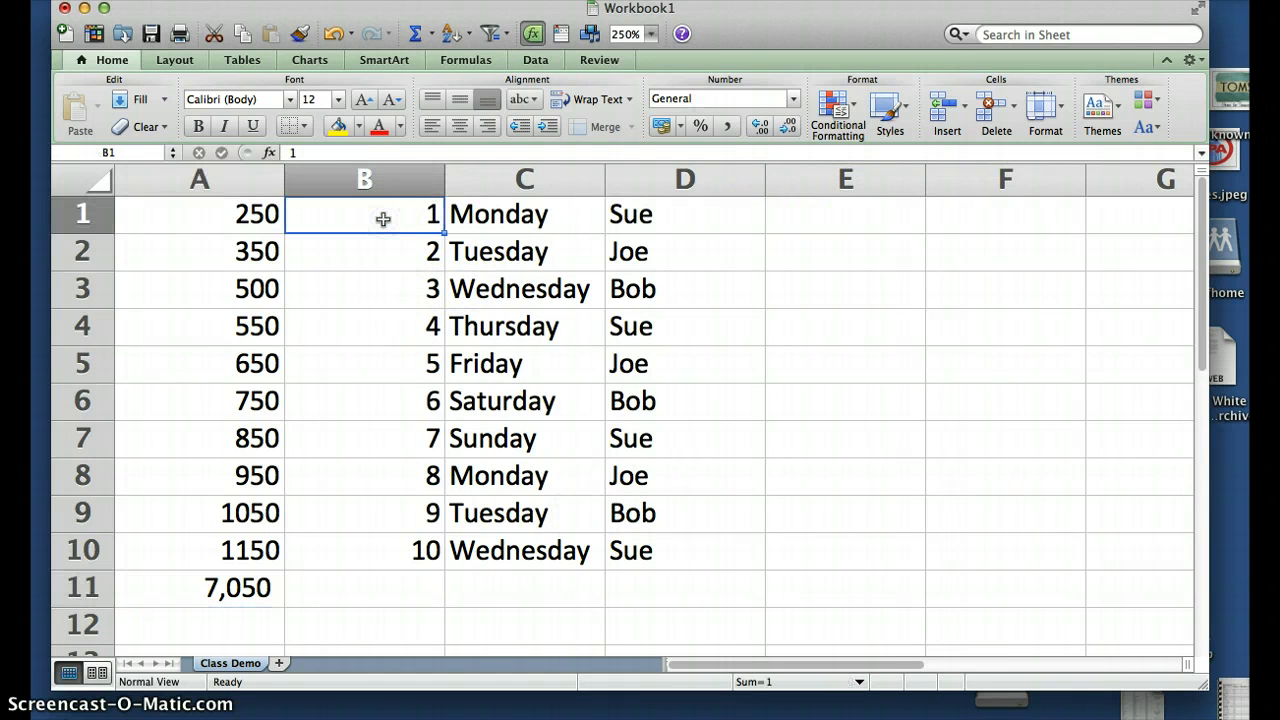
# Delete the values in cells B1, B2 and B3
pyautogui.press('BackSpace')
pyautogui.press('Return')
pyautogui.press('BackSpace')
pyautogui.press('Return')
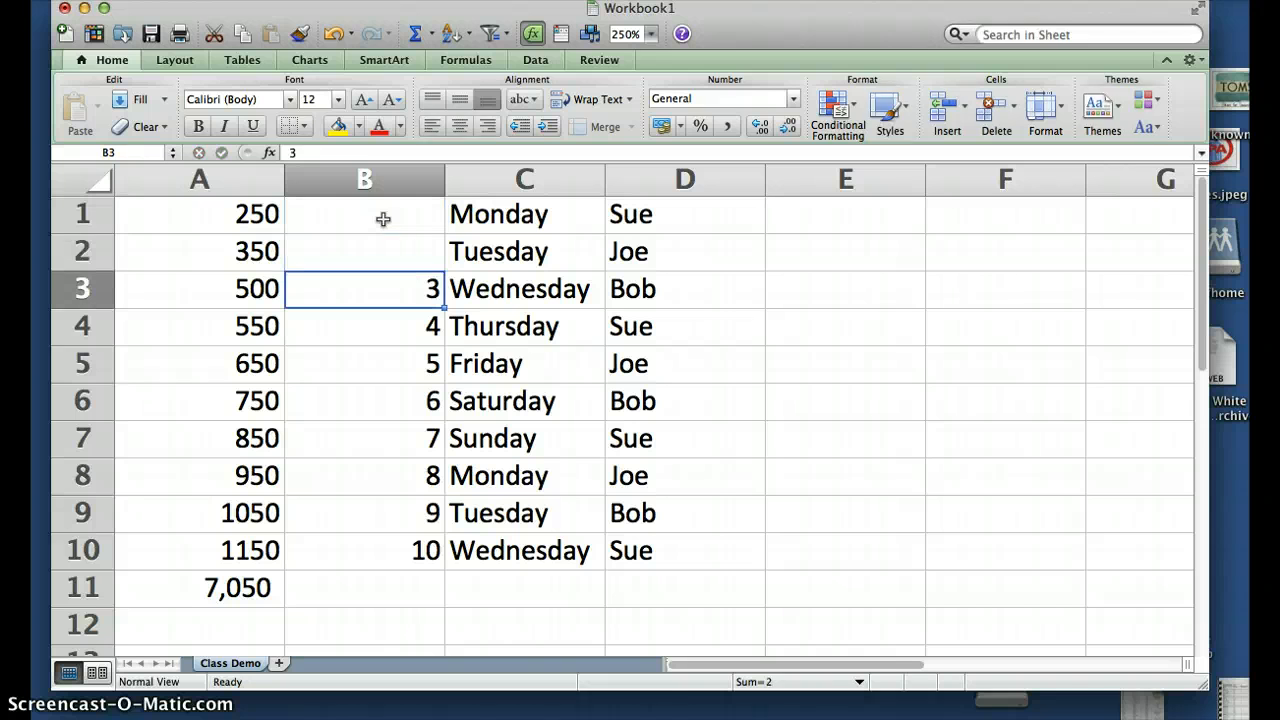
pyautogui.press('BackSpace')
pyautogui.press('Return')
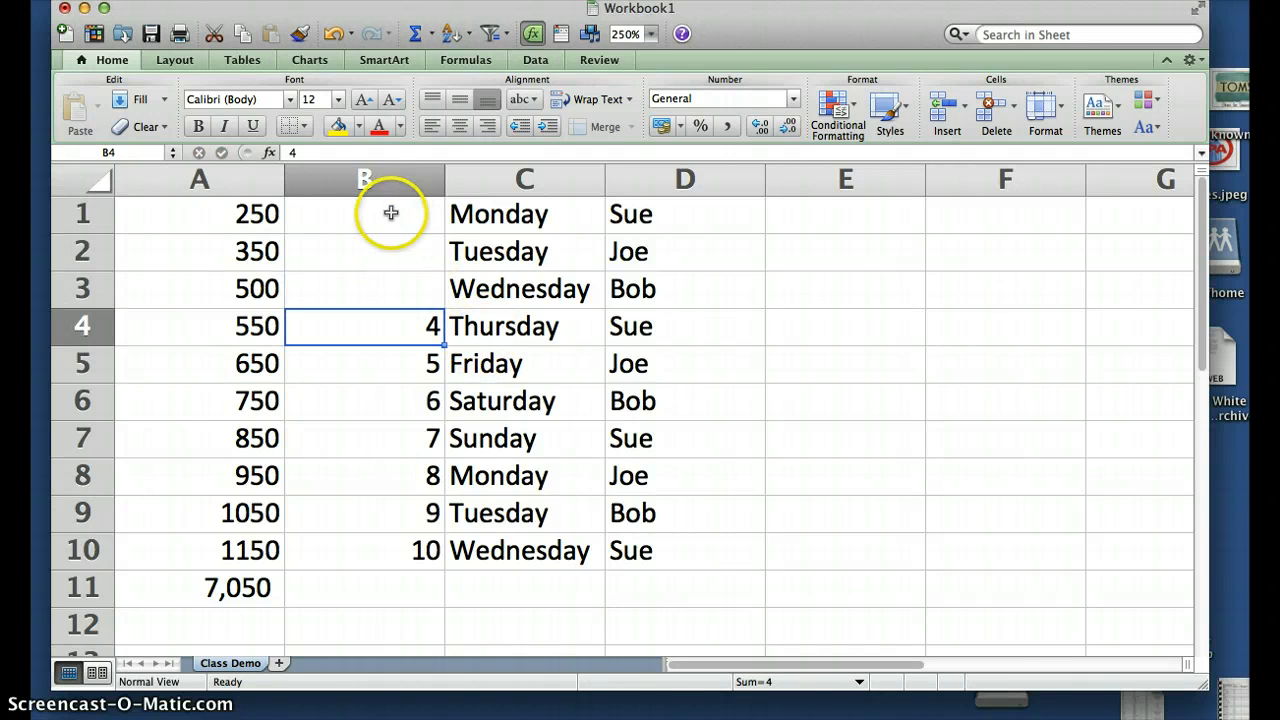
# Clear everything from B1:D10 with Clear All
pyautogui.moveTo(391, 211); pyautogui.dragTo(641, 561)
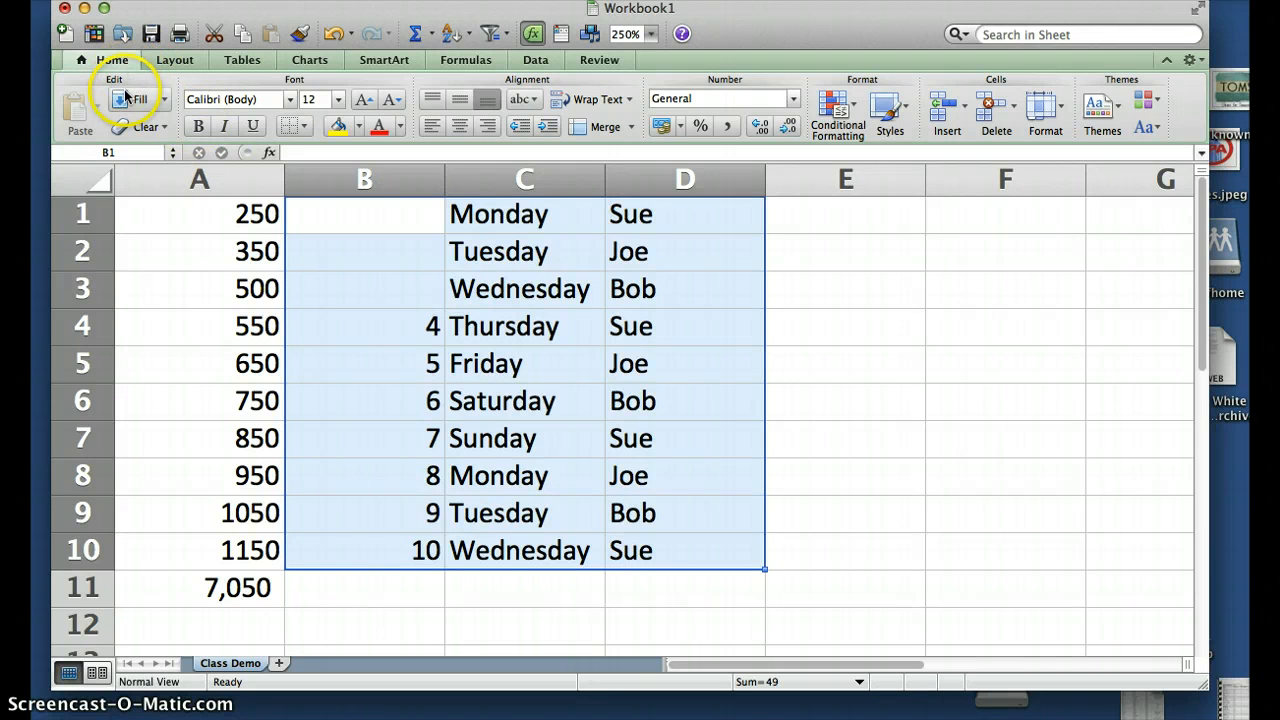
pyautogui.click(143, 126)
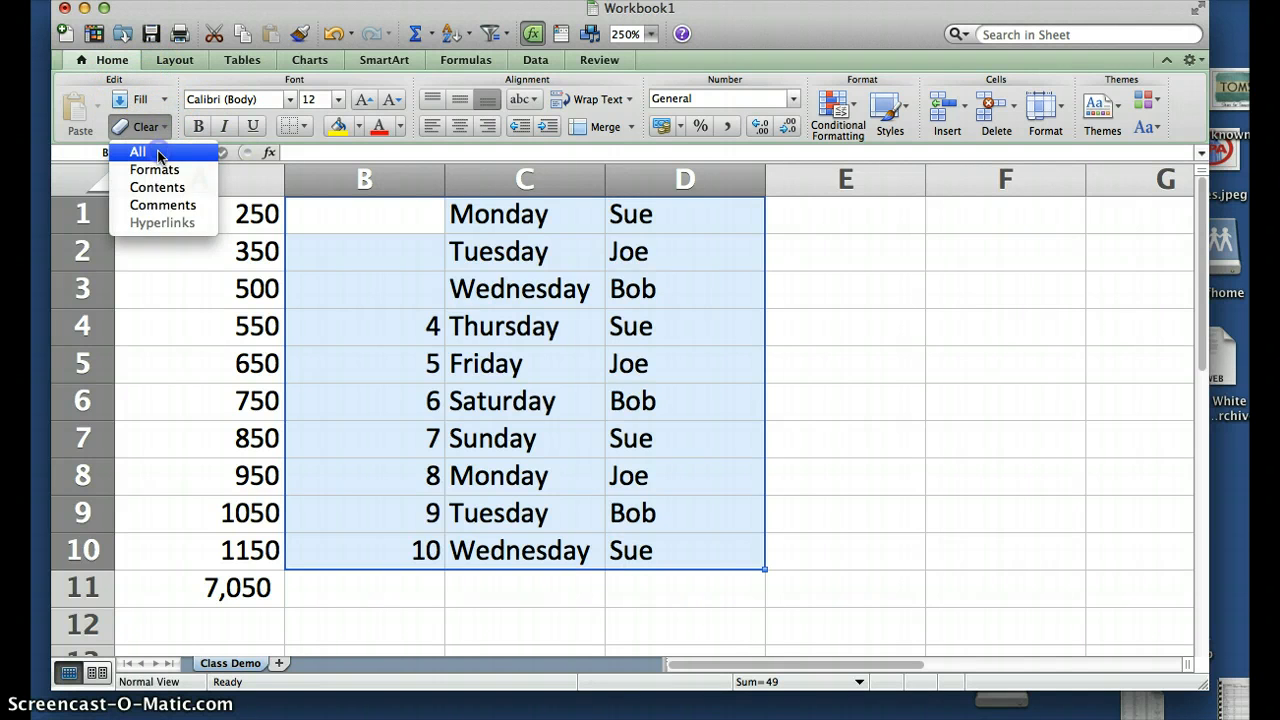
pyautogui.click(158, 153)
pyautogui.click(403, 224)
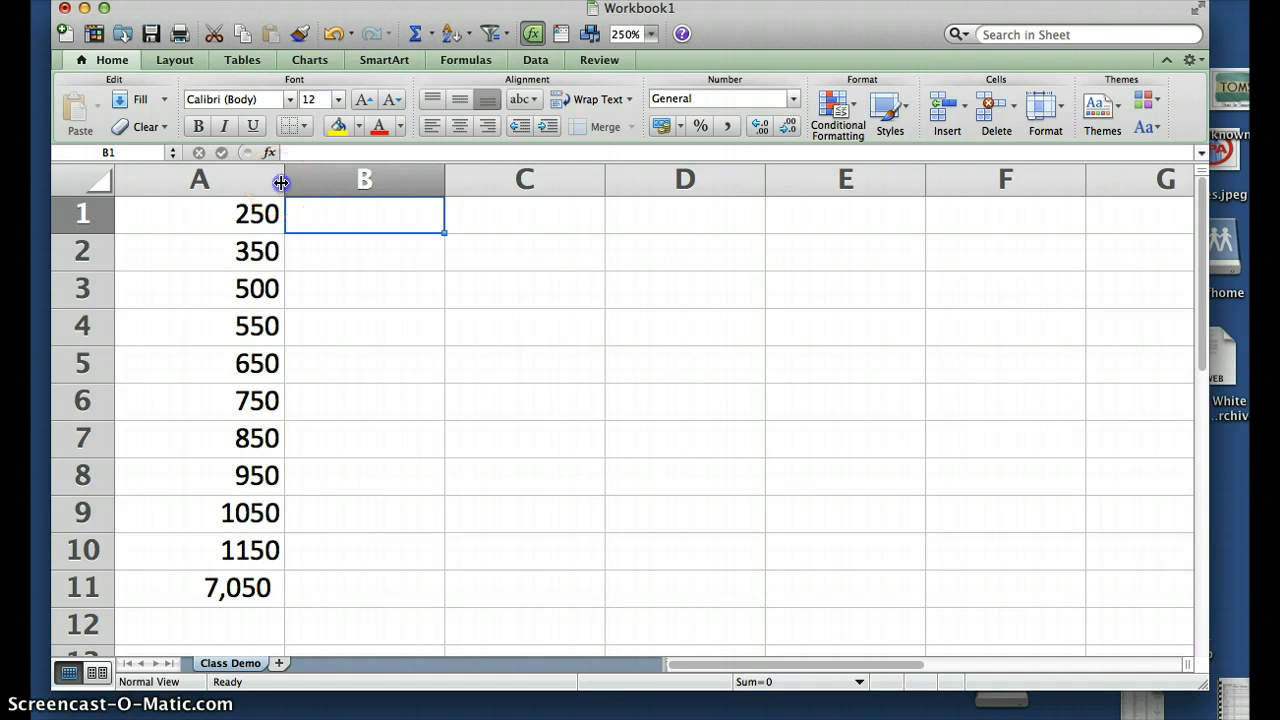
# Narrow column A slightly and make row 1 taller, about 53 high
pyautogui.moveTo(282, 182)
pyautogui.mouseDown()
pyautogui.moveTo(369, 183)
pyautogui.moveTo(276, 181)
pyautogui.mouseUp()
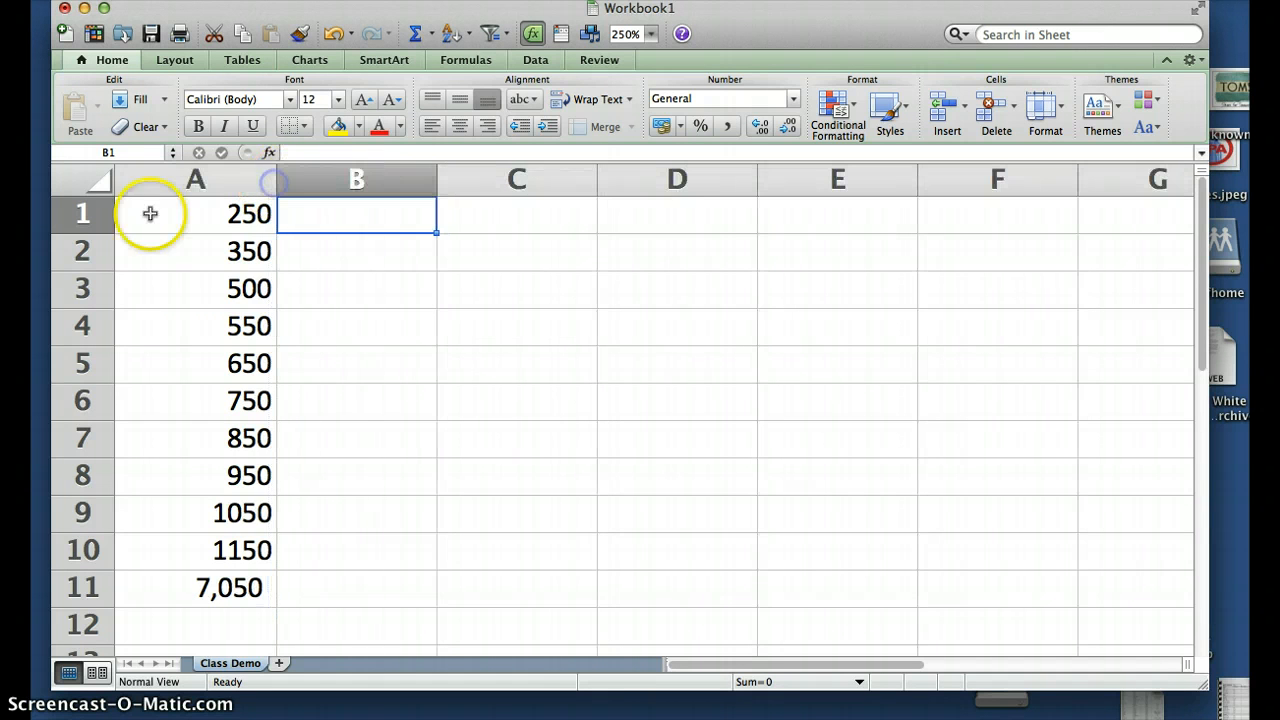
pyautogui.moveTo(82, 233)
pyautogui.mouseDown()
pyautogui.moveTo(89, 326)
pyautogui.moveTo(87, 253)
pyautogui.mouseUp()
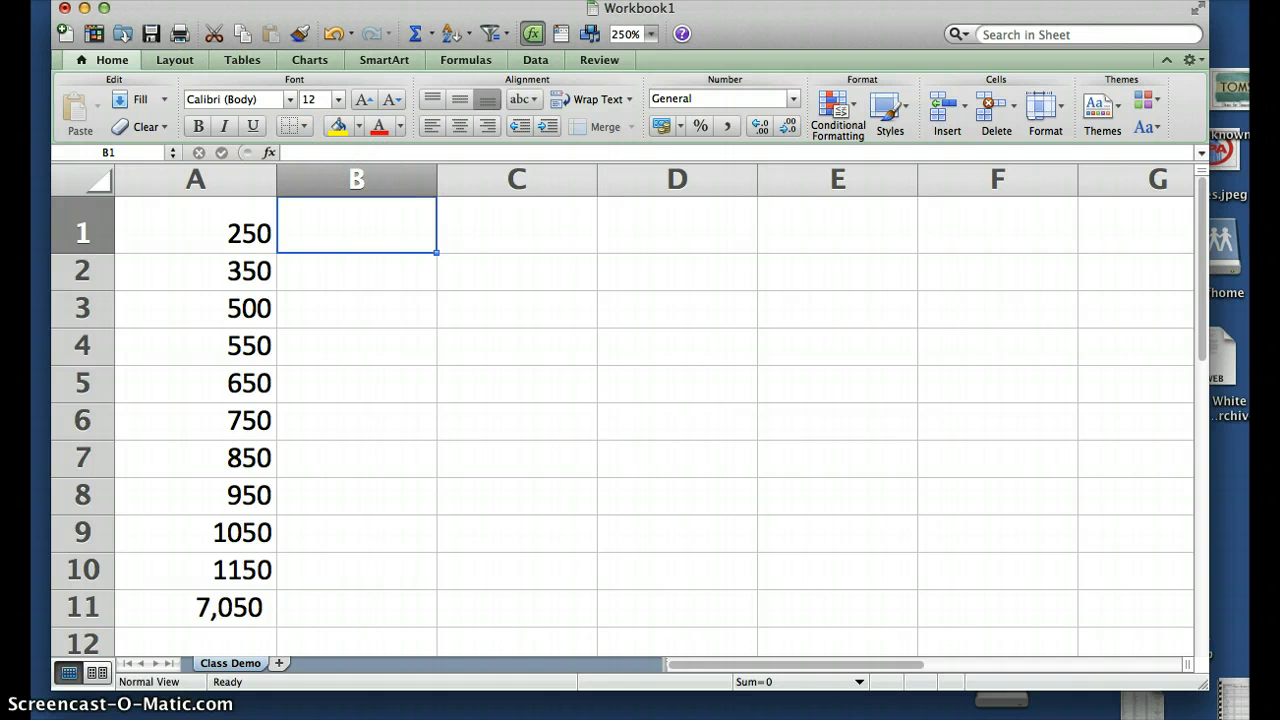
pyautogui.click(128, 0)
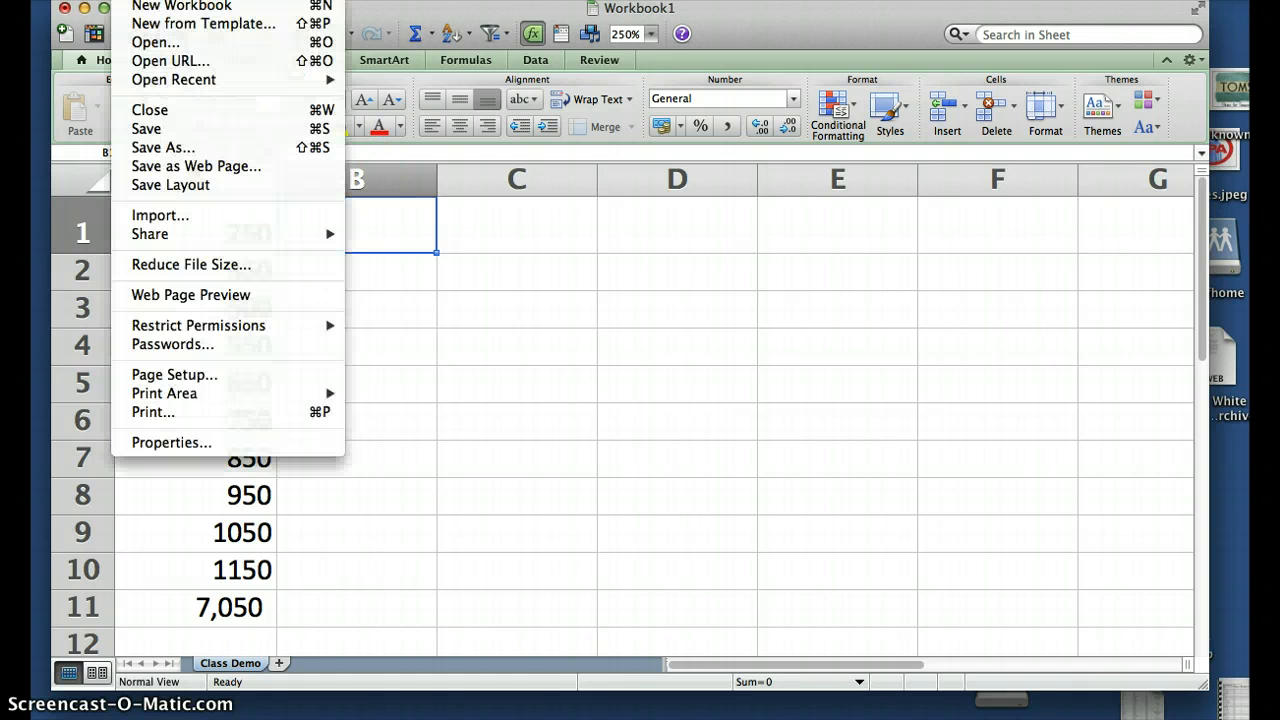
pyautogui.click(228, 415)
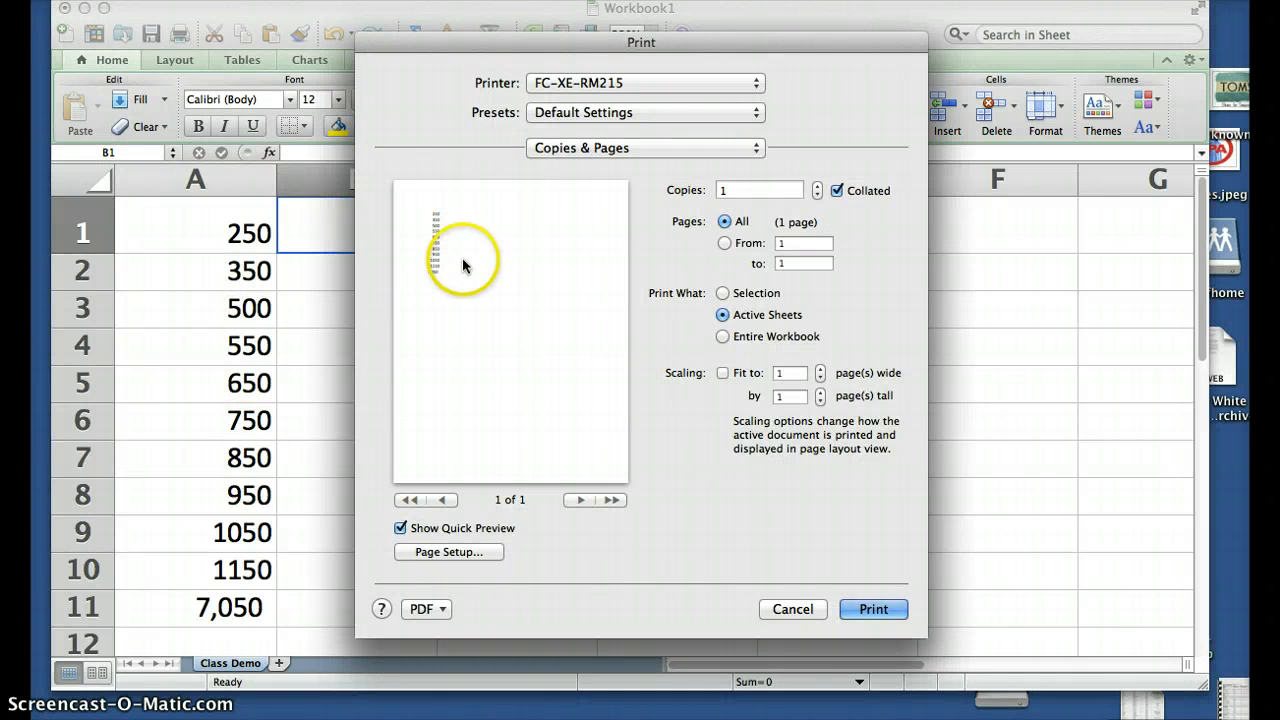
pyautogui.click(424, 609)
pyautogui.click(500, 632)
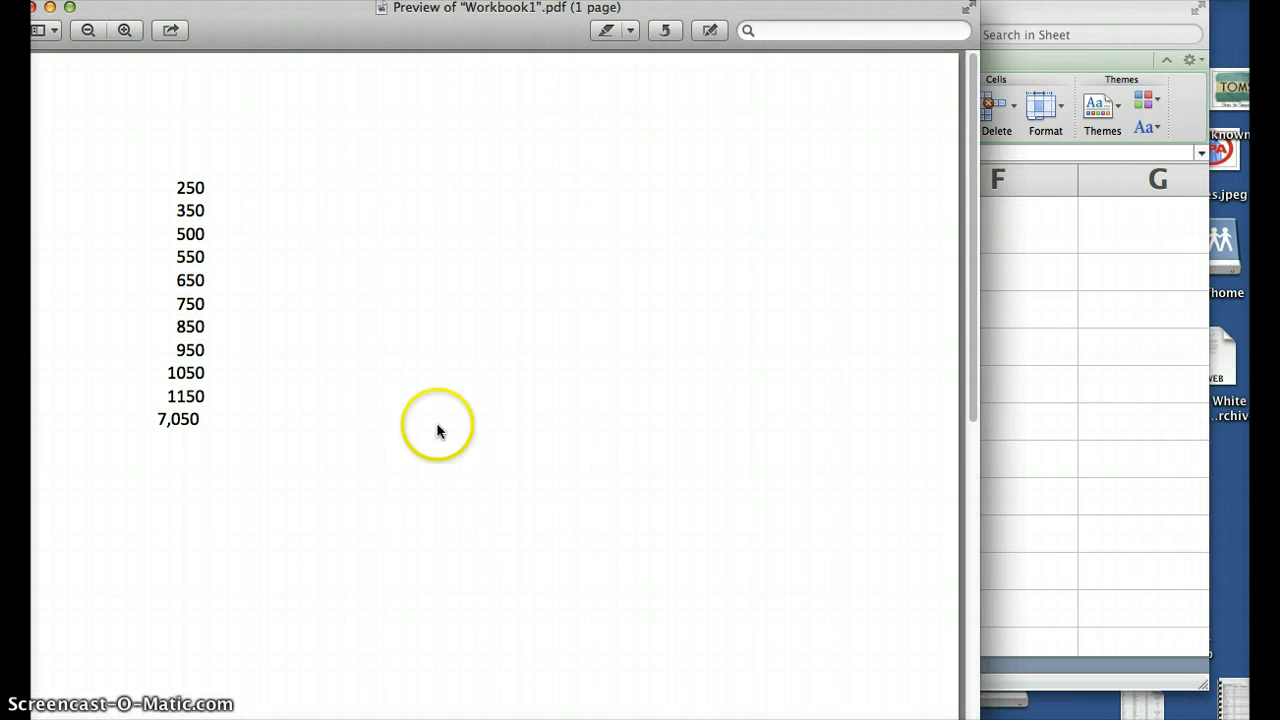
pyautogui.click(33, 9)
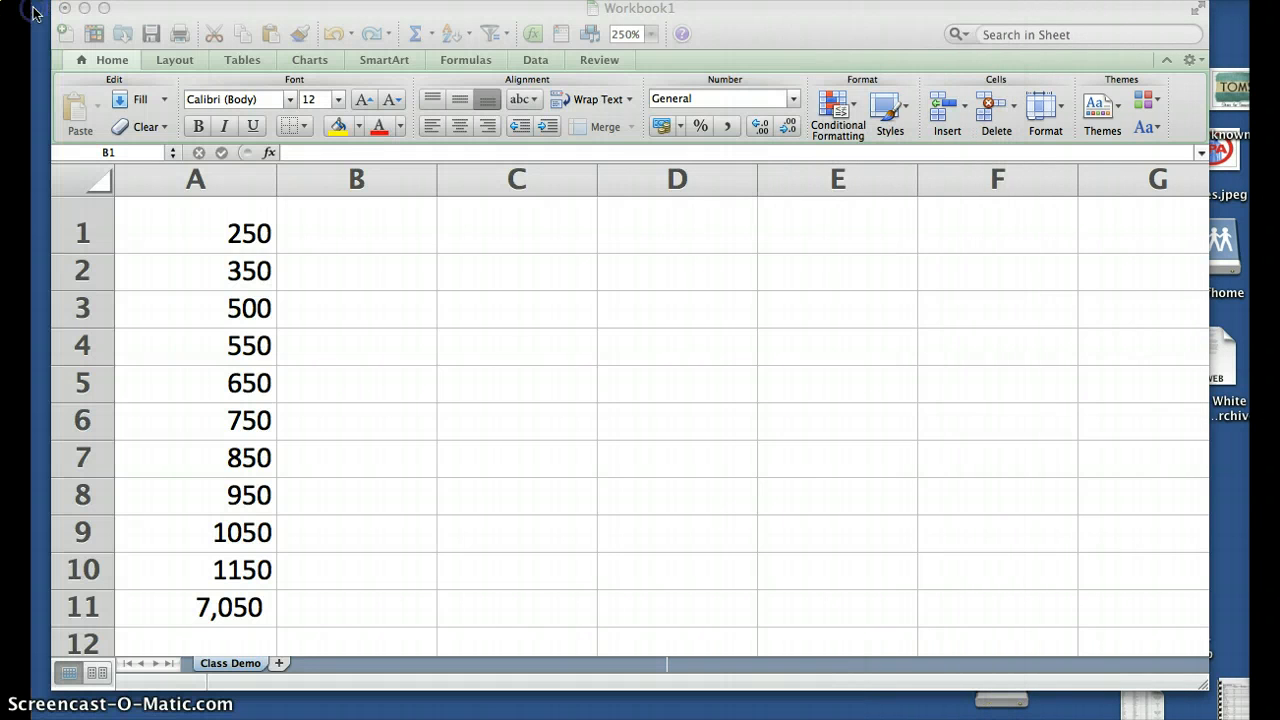
pyautogui.click(236, 230)
pyautogui.moveTo(223, 229); pyautogui.dragTo(234, 607)
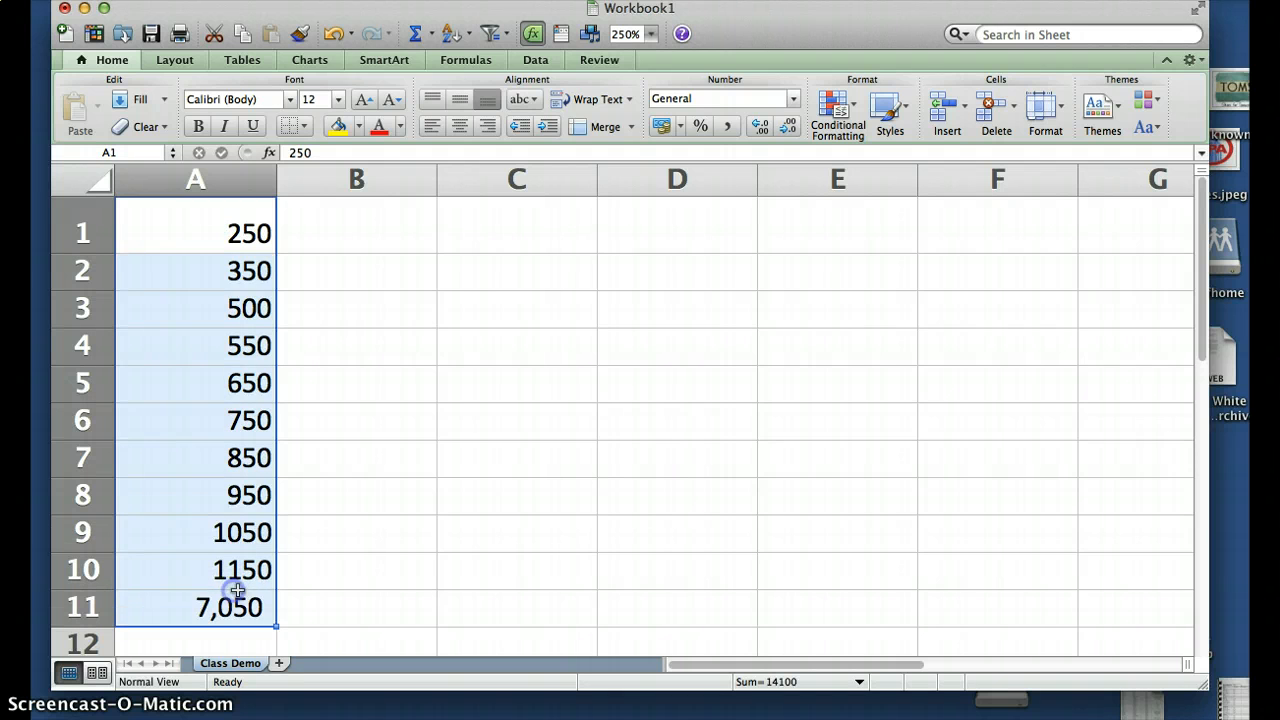
pyautogui.click(306, 126)
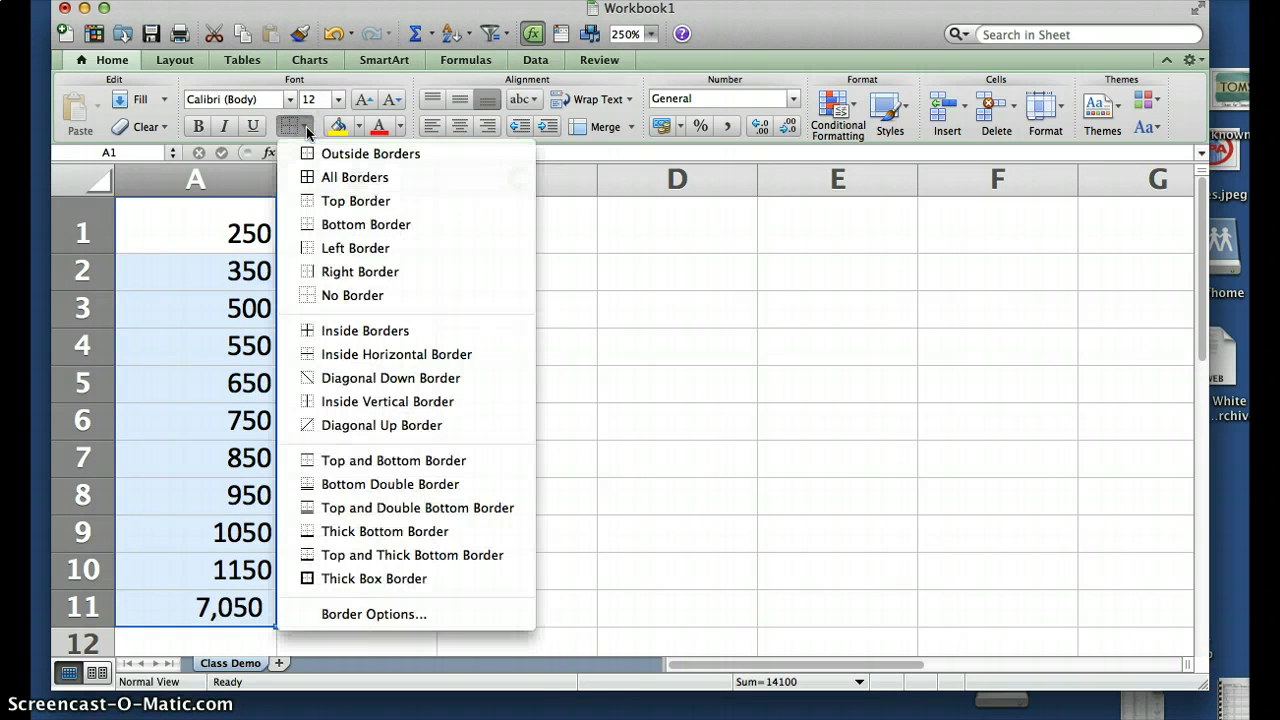
pyautogui.click(316, 178)
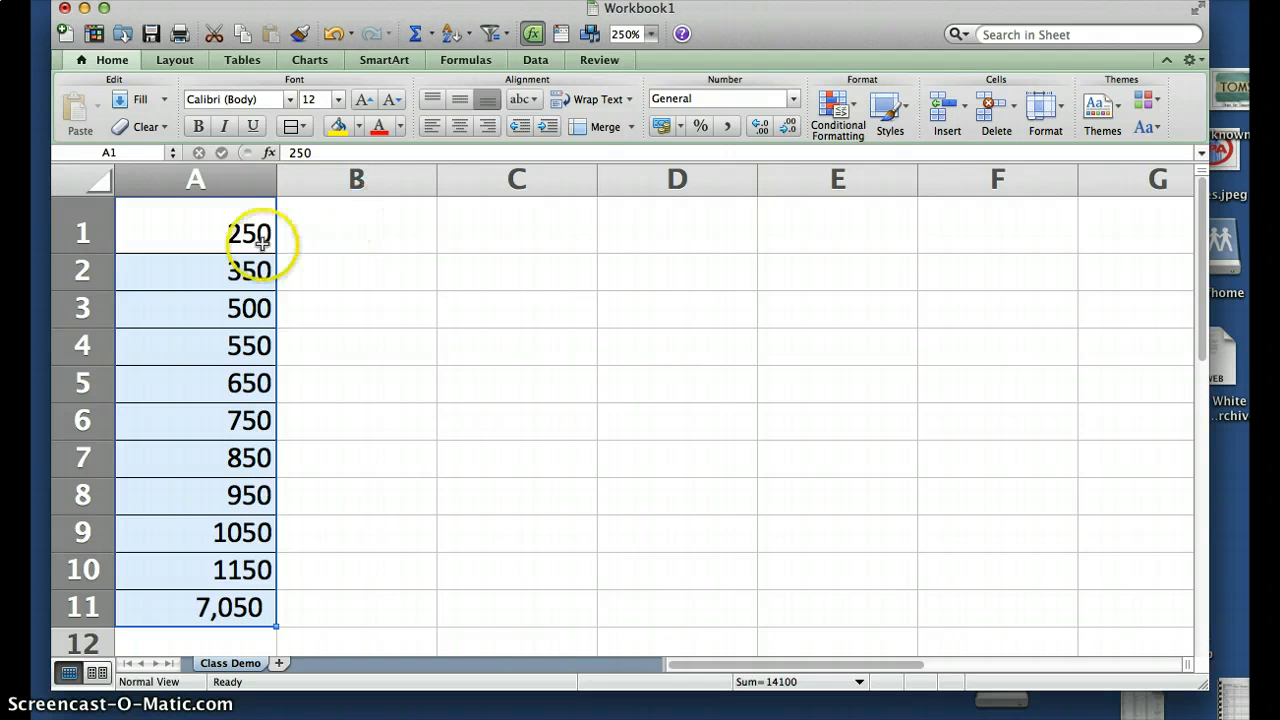
pyautogui.click(233, 219)
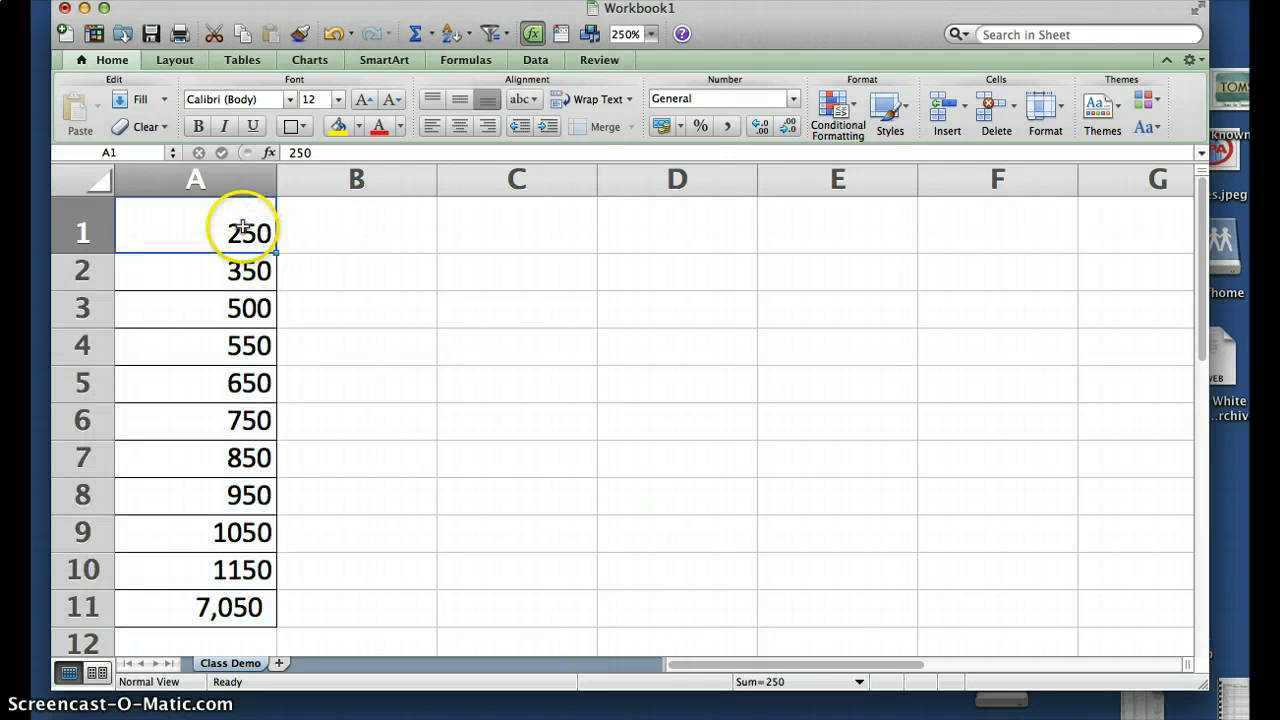
pyautogui.moveTo(249, 233); pyautogui.dragTo(258, 598)
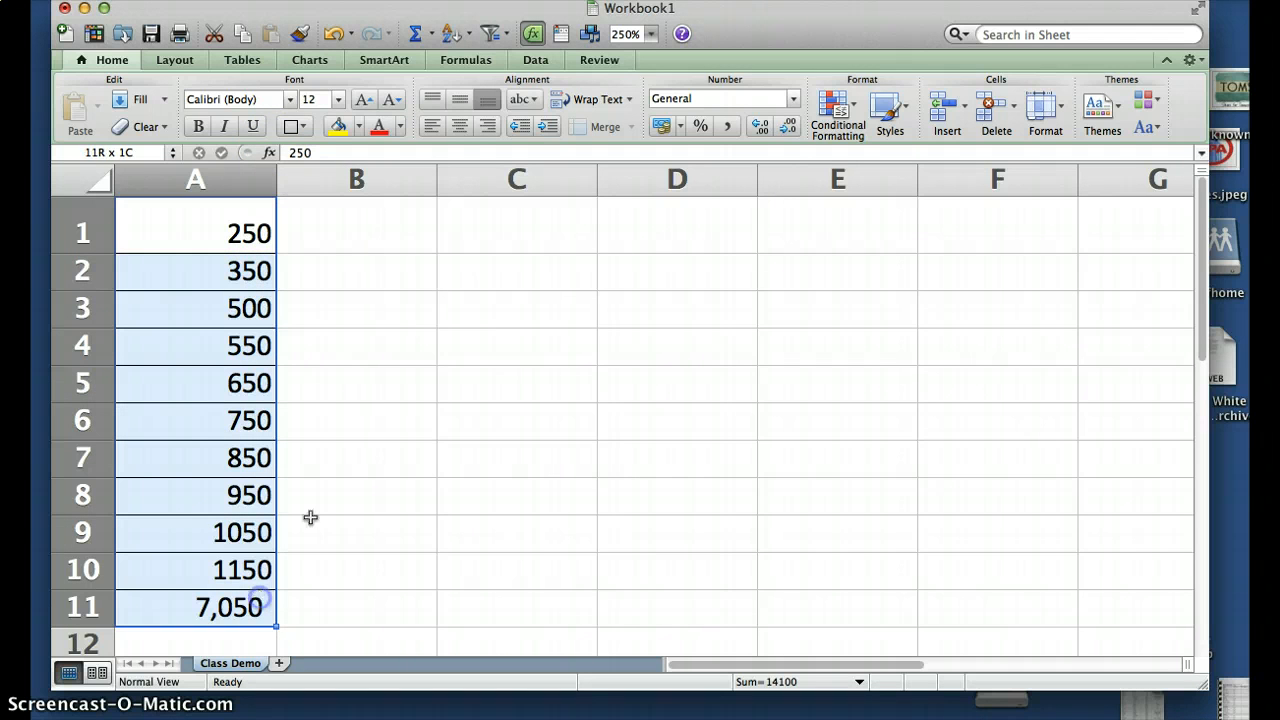
pyautogui.click(302, 127)
pyautogui.click(352, 295)
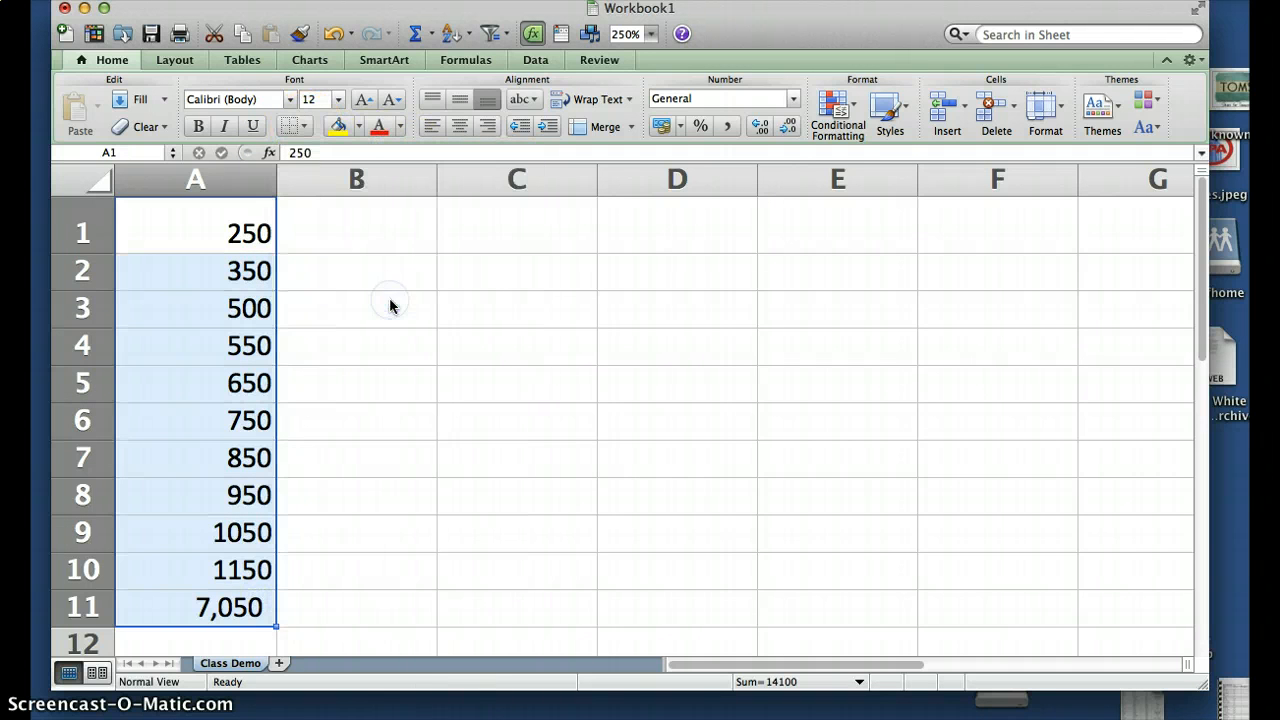
pyautogui.click(268, 238)
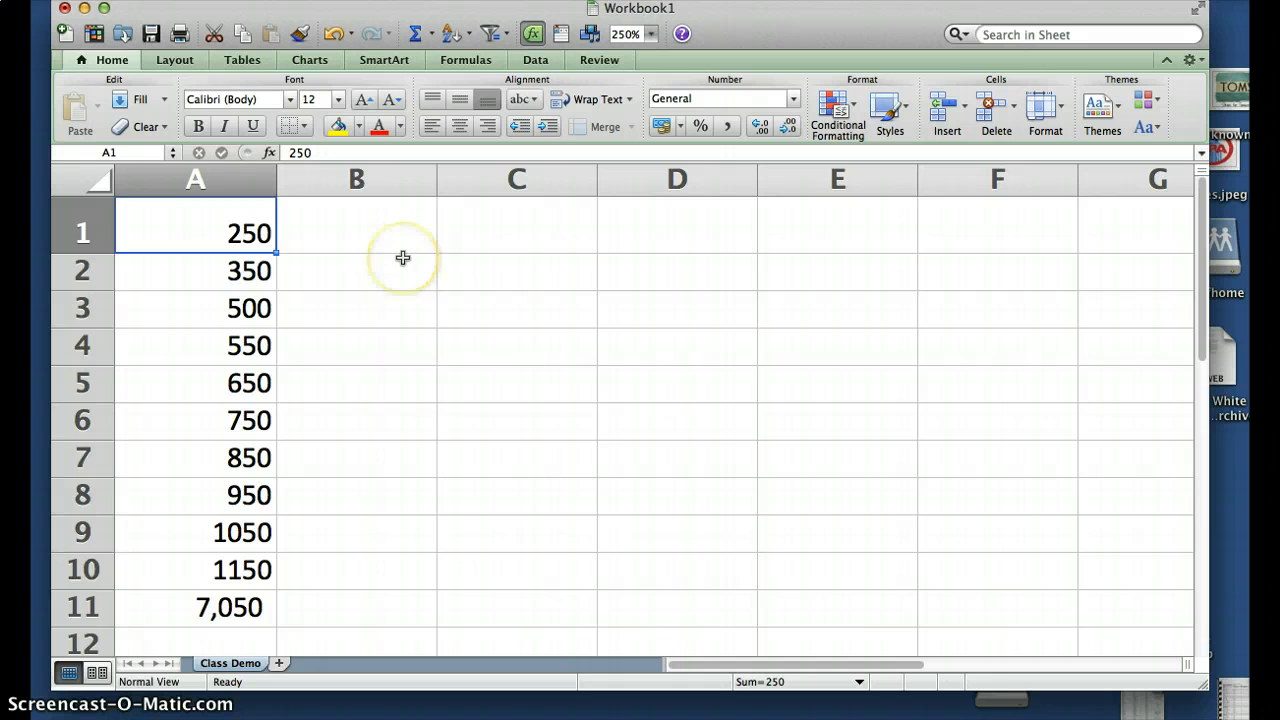